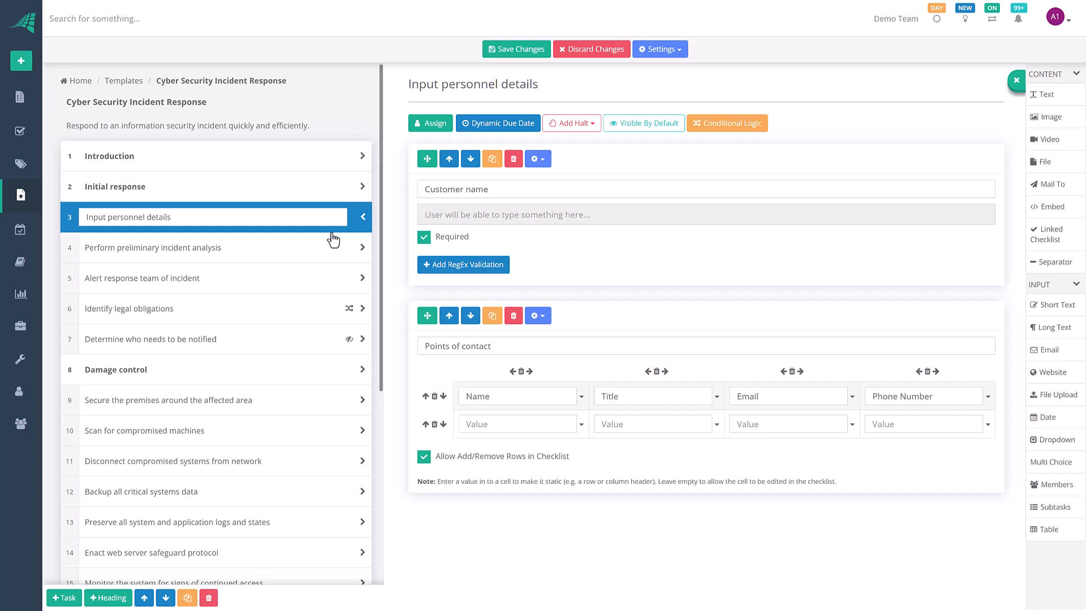
pyautogui.scroll(-3, 332, 269)
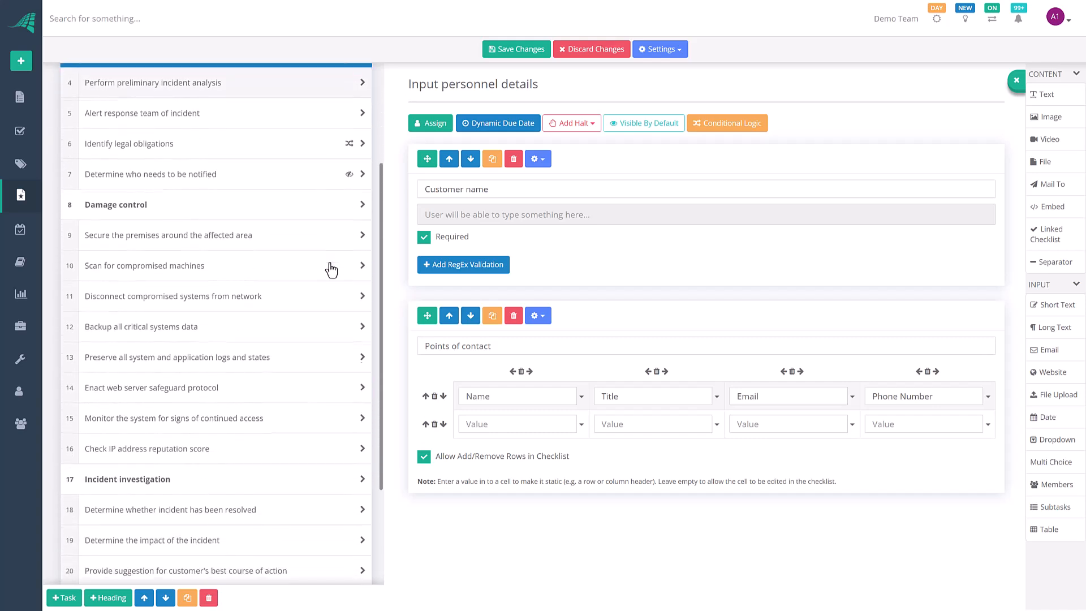
pyautogui.scroll(-3, 332, 269)
pyautogui.scroll(6, 328, 269)
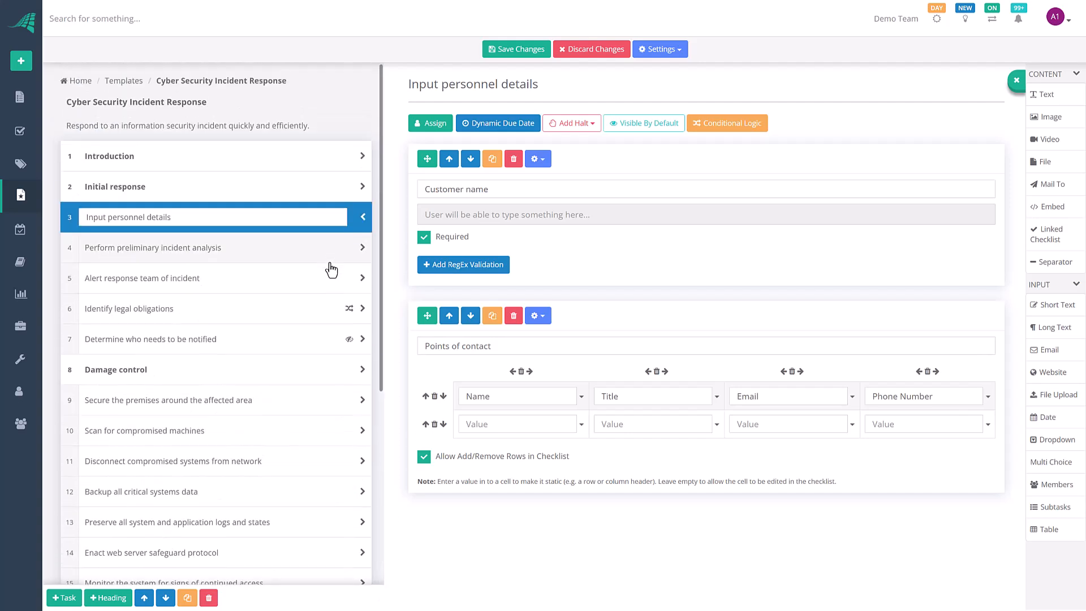
pyautogui.scroll(-6, 342, 373)
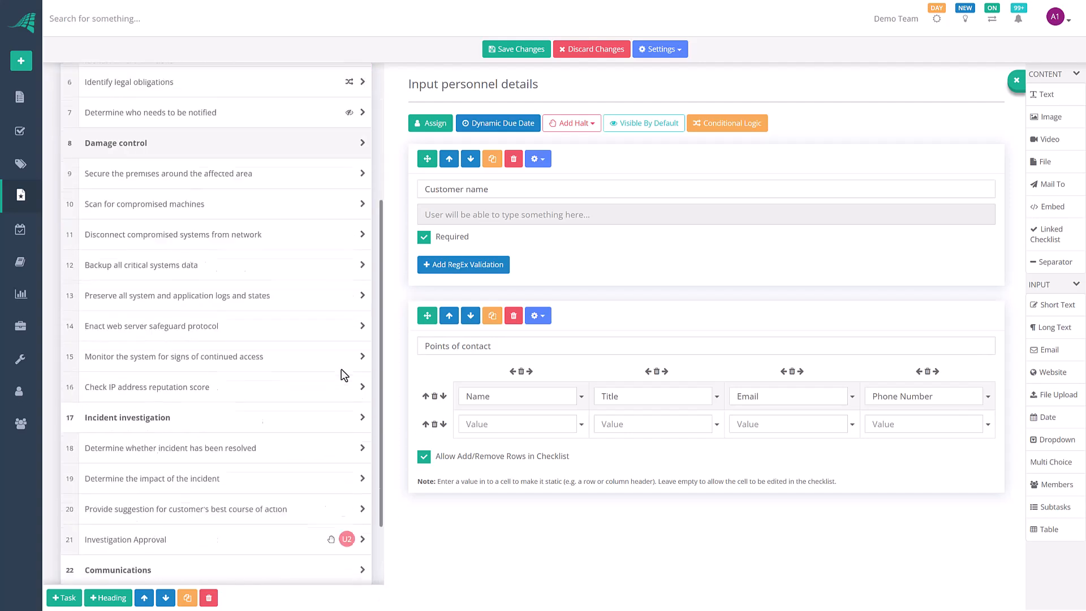
pyautogui.scroll(2, 342, 373)
pyautogui.scroll(-1, 341, 374)
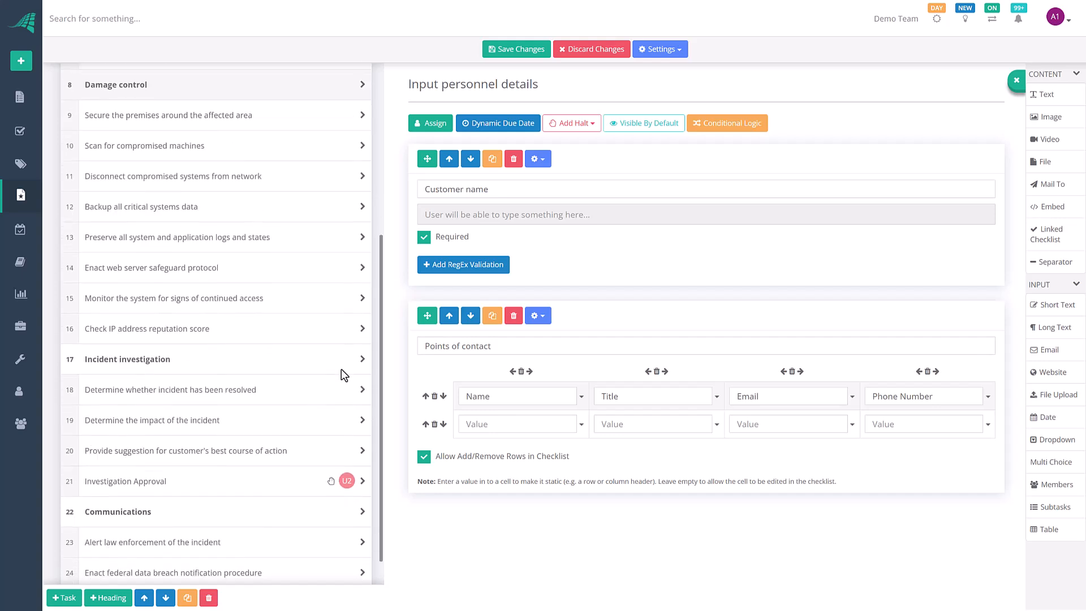
pyautogui.click(301, 482)
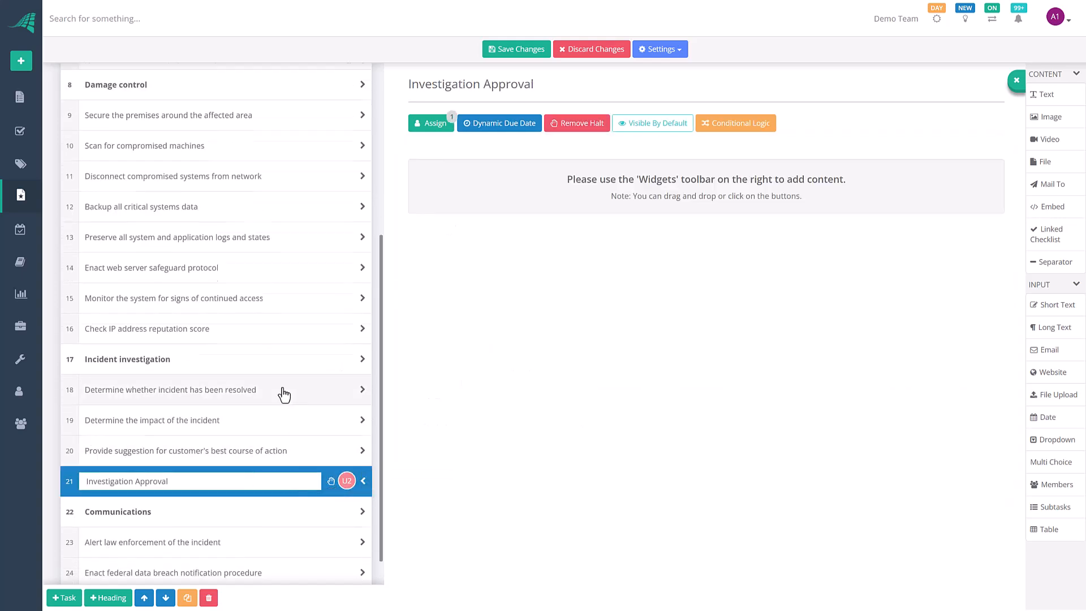
pyautogui.scroll(1, 285, 395)
pyautogui.scroll(5, 284, 395)
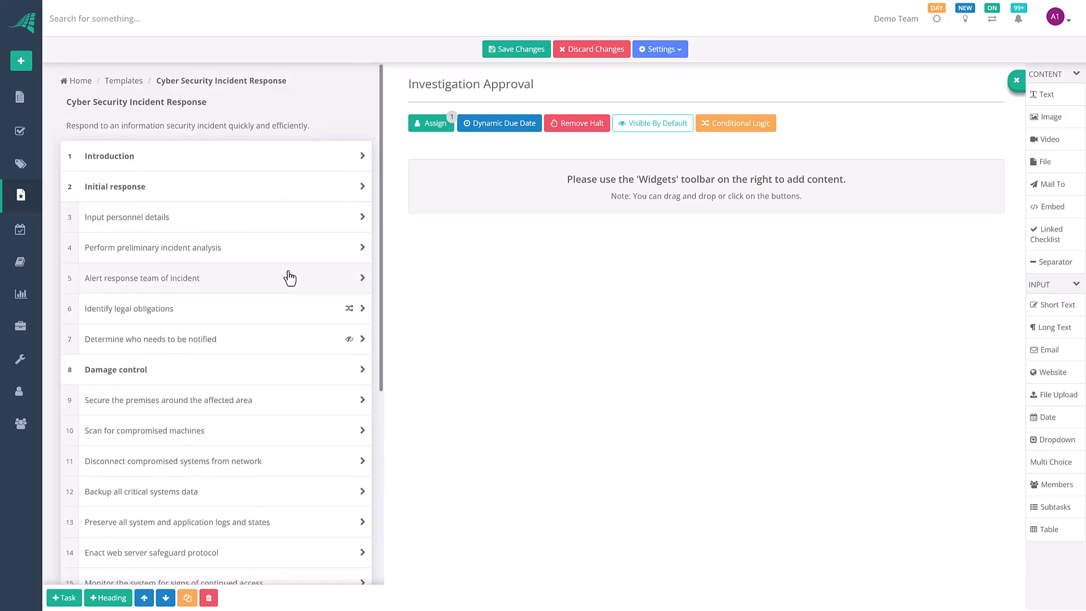
pyautogui.click(278, 229)
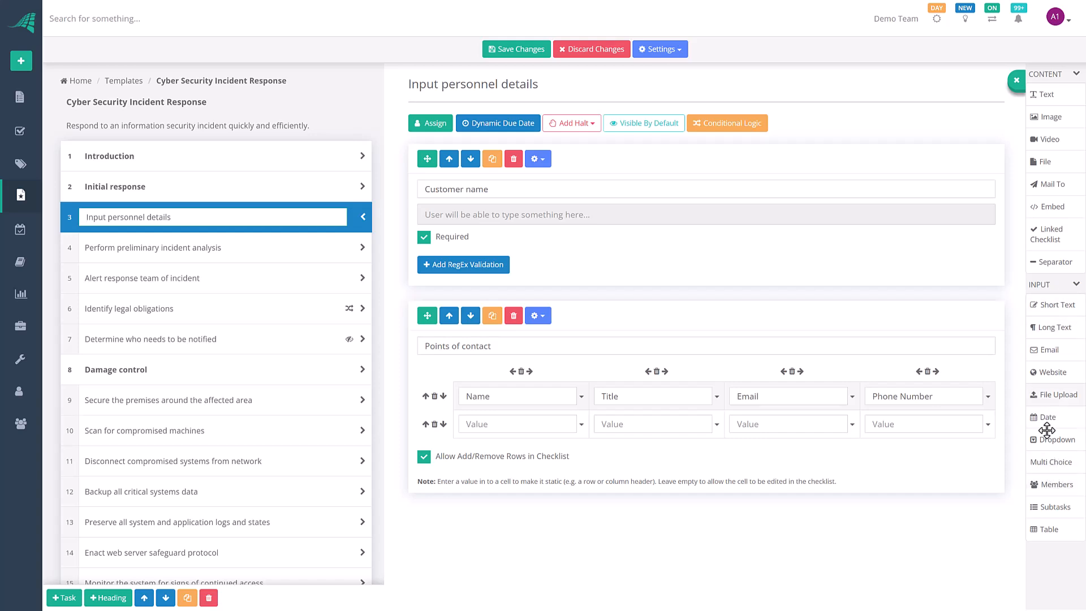
# Step: Add a Members field labelled 'Security Responder' below Points of contact in Input personnel details
pyautogui.moveTo(1050, 485); pyautogui.dragTo(790, 514)
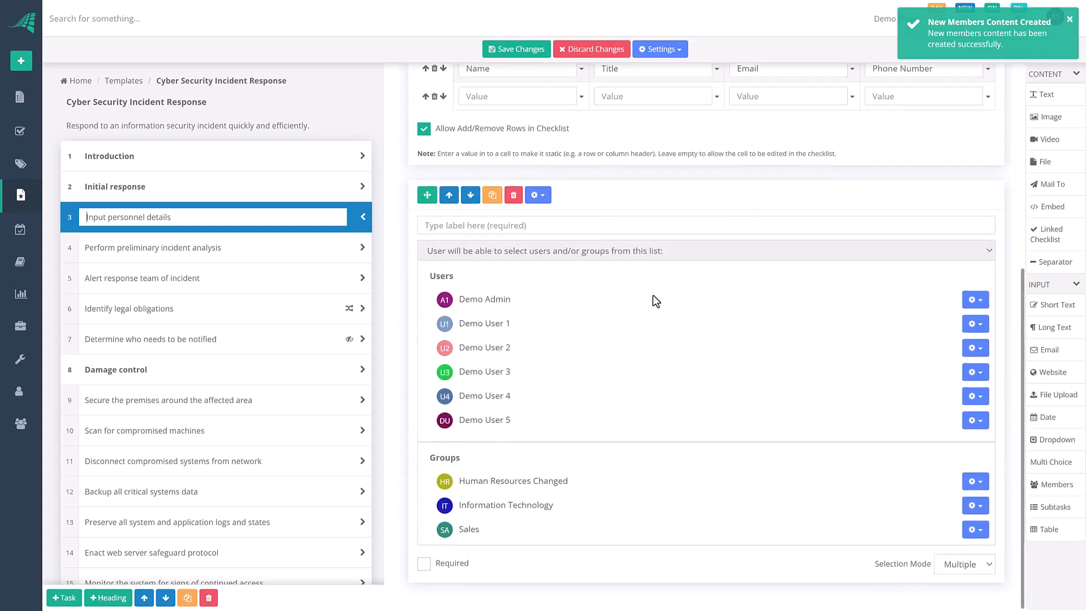
pyautogui.click(572, 228)
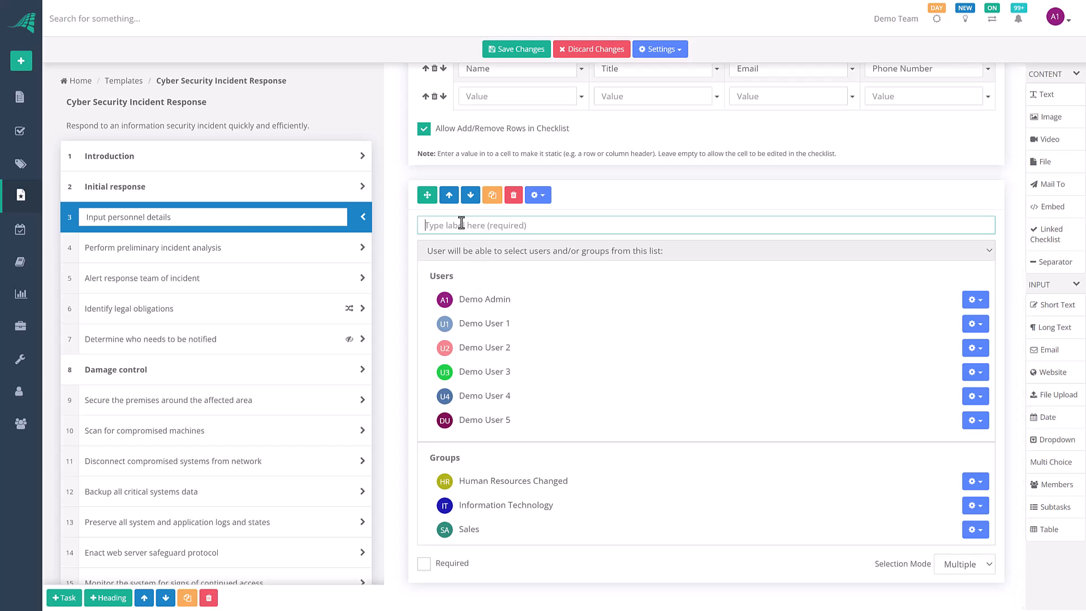
pyautogui.write('Security Responder')
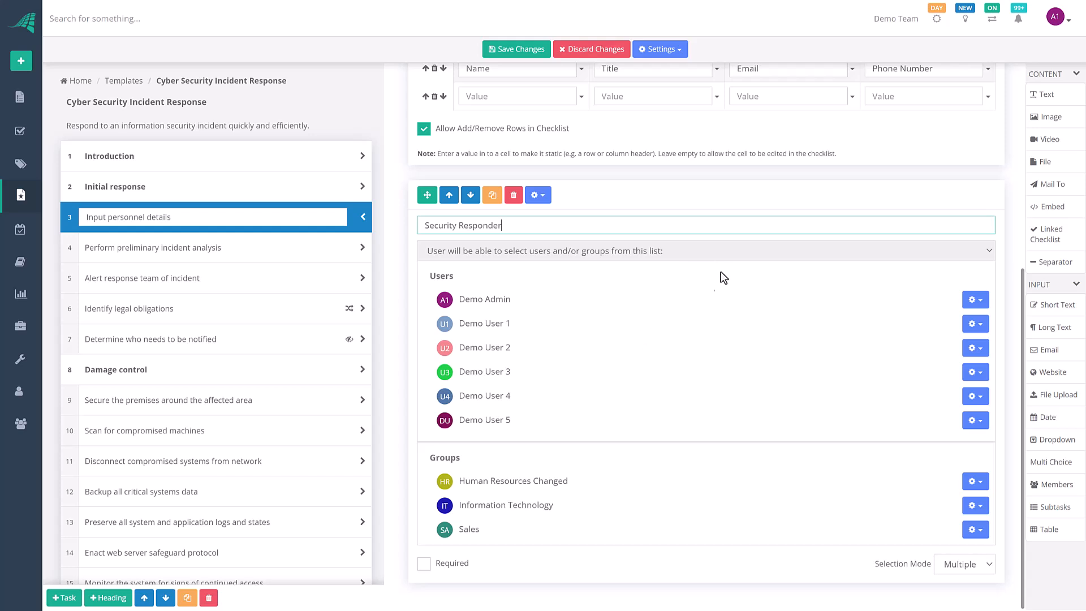
# Step: Set the Security Responder field to Single selection mode and mark it Required
pyautogui.click(959, 564)
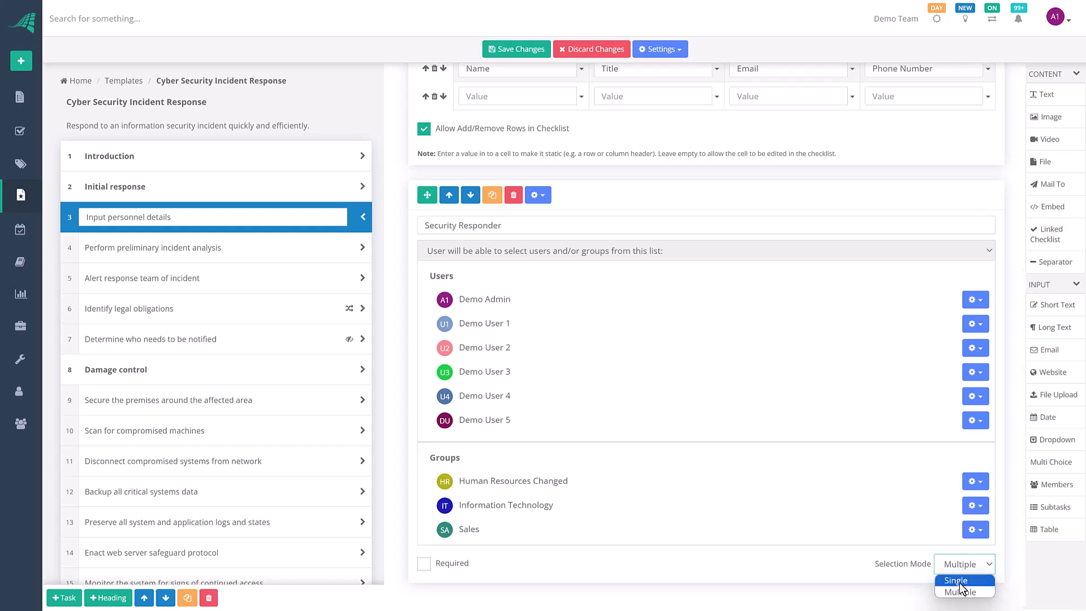
pyautogui.click(959, 582)
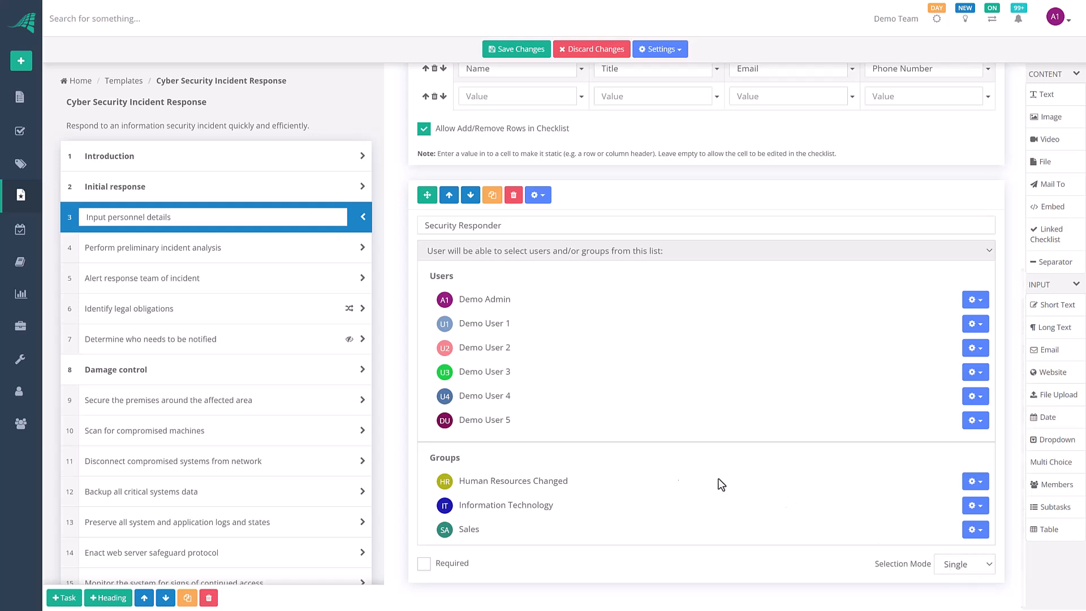
pyautogui.click(421, 568)
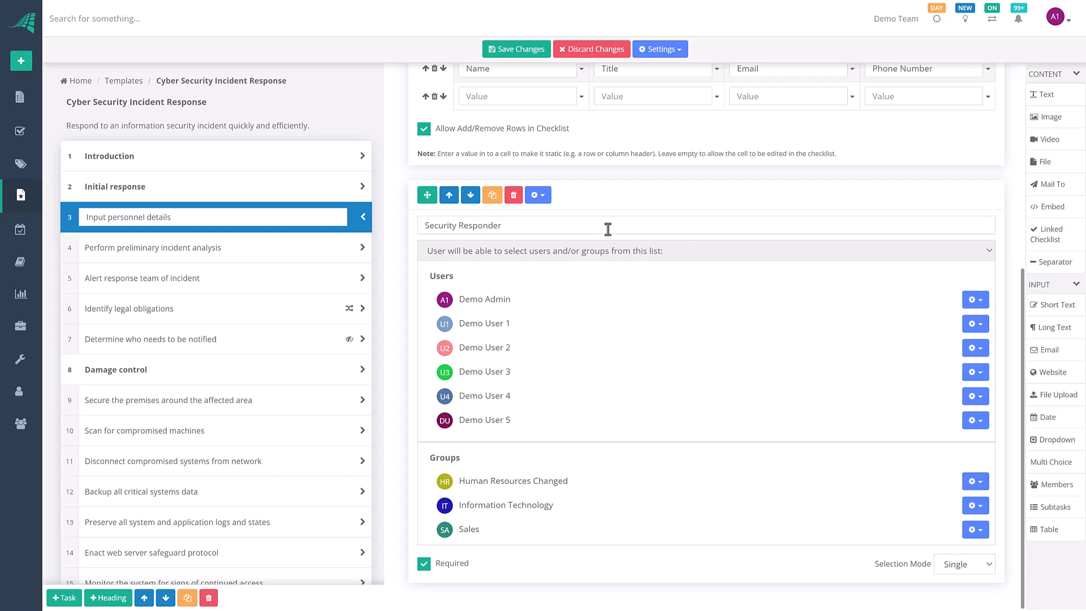
# Step: Exclude the Human Resources Changed, Information Technology and Sales groups from selection
pyautogui.click(971, 485)
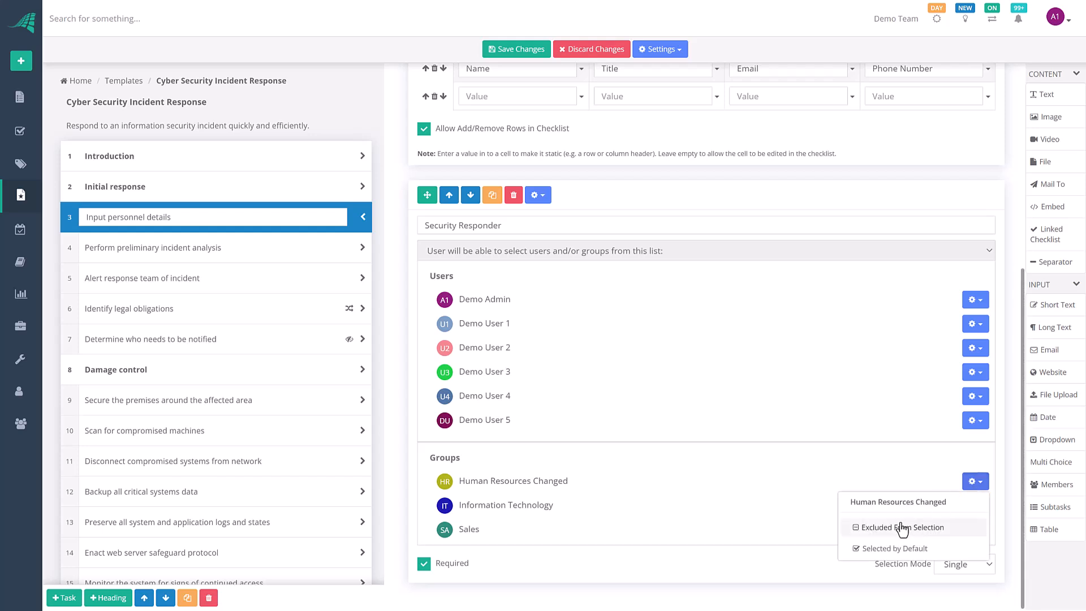
pyautogui.click(902, 527)
pyautogui.click(970, 508)
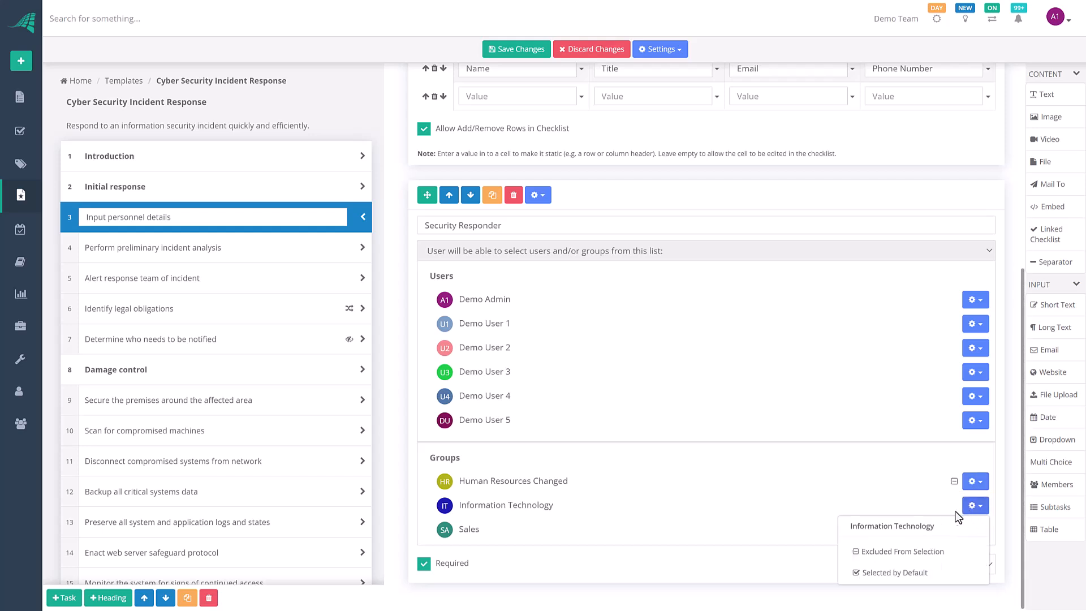
pyautogui.click(902, 552)
pyautogui.click(972, 529)
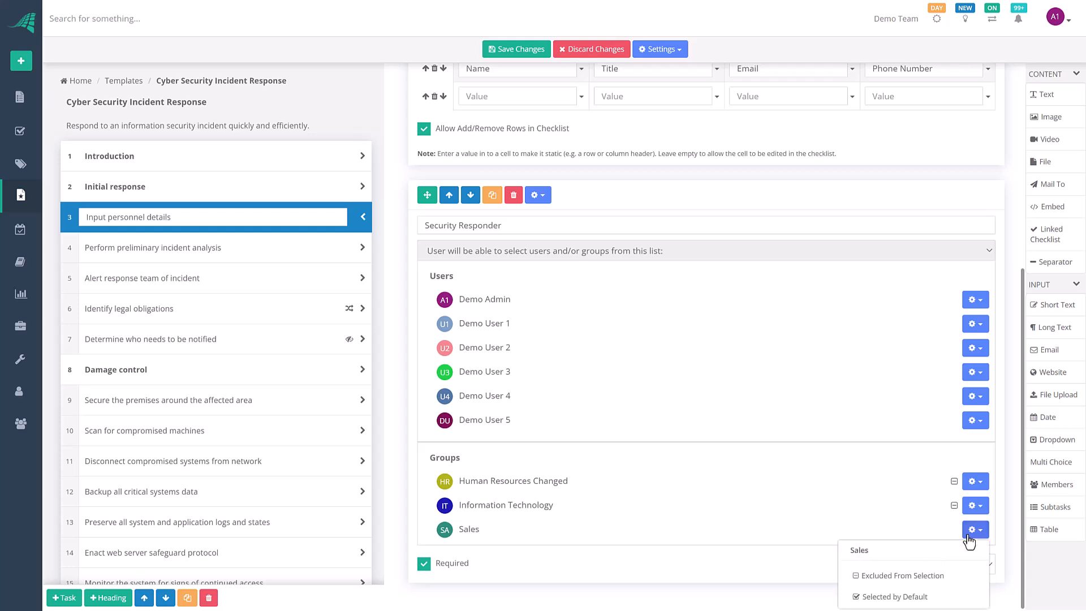
pyautogui.click(899, 576)
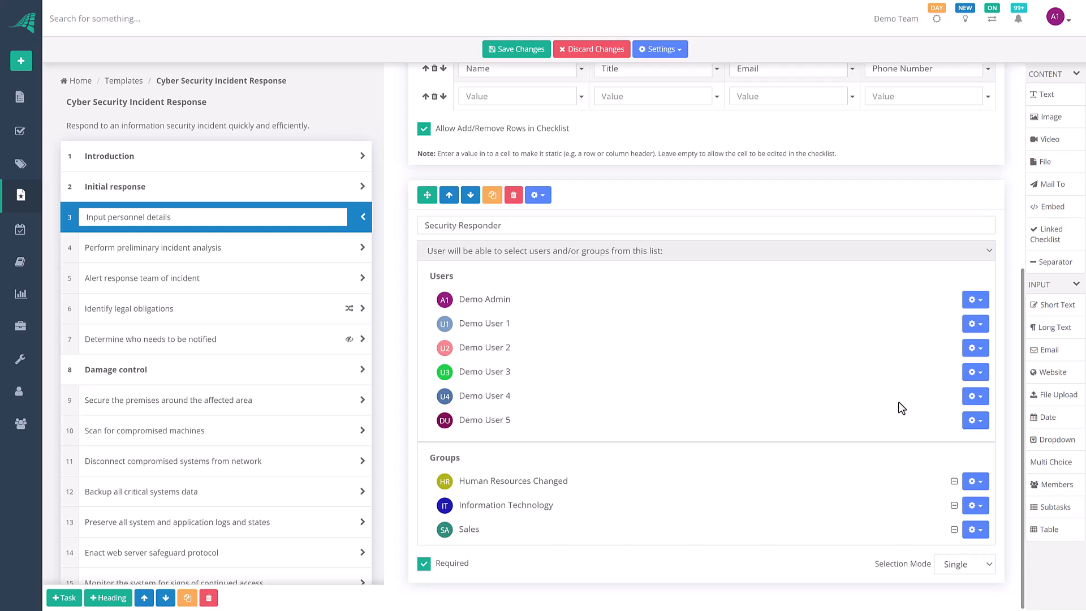
# Step: Toggle Selected by Default on and off for Demo User 3, then open the field's Content Settings
pyautogui.click(975, 372)
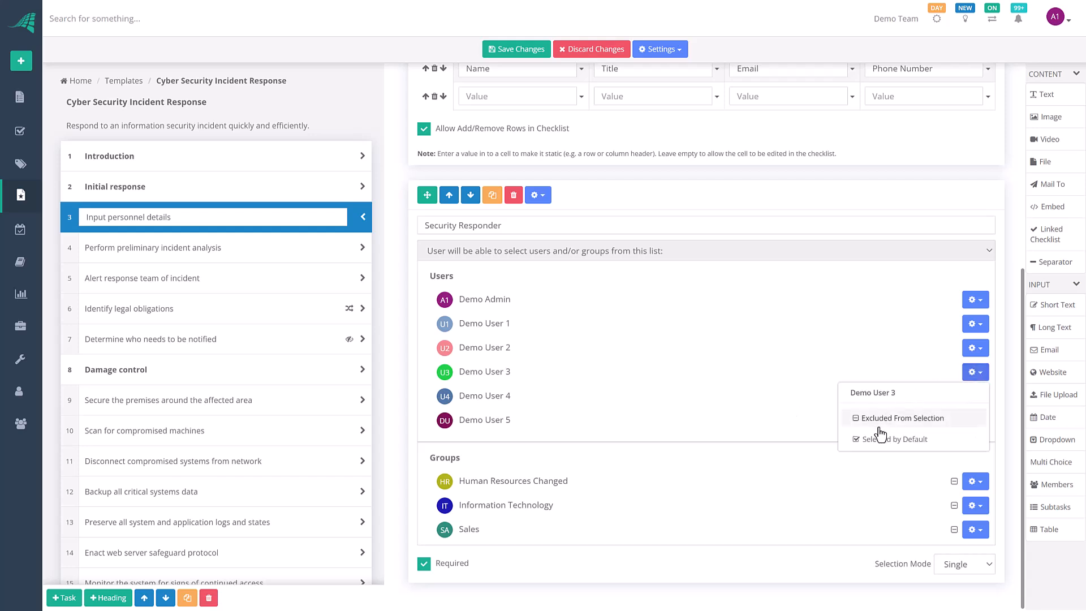
pyautogui.click(883, 439)
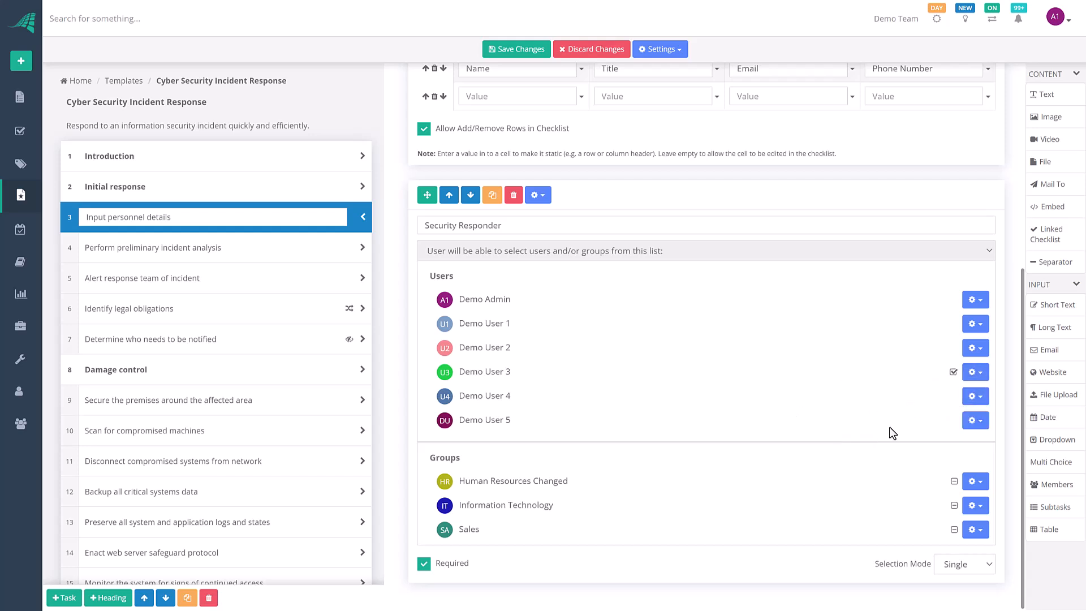
pyautogui.click(976, 373)
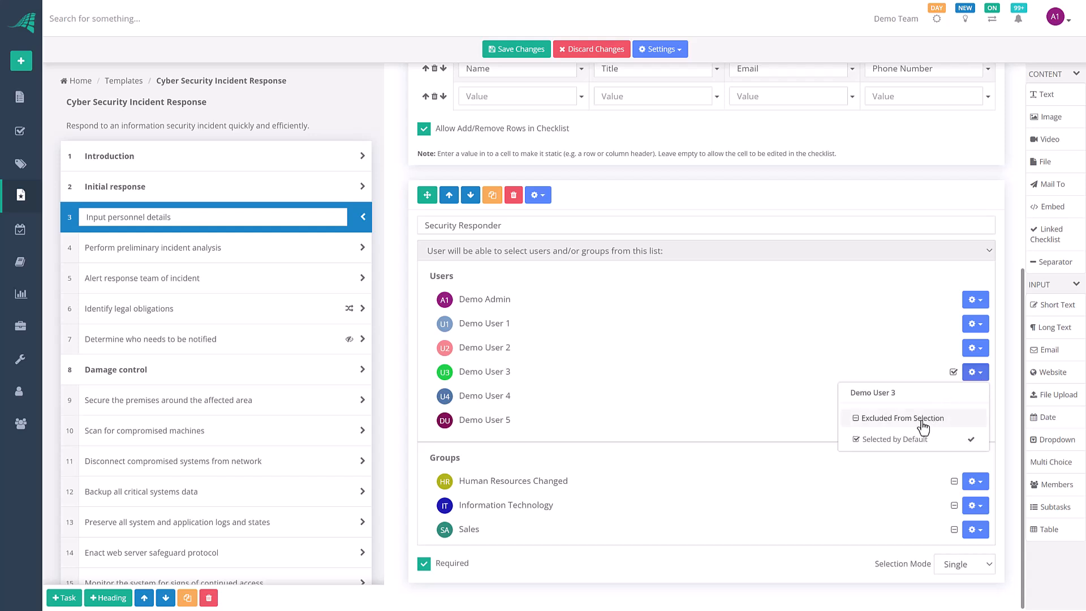
pyautogui.click(896, 440)
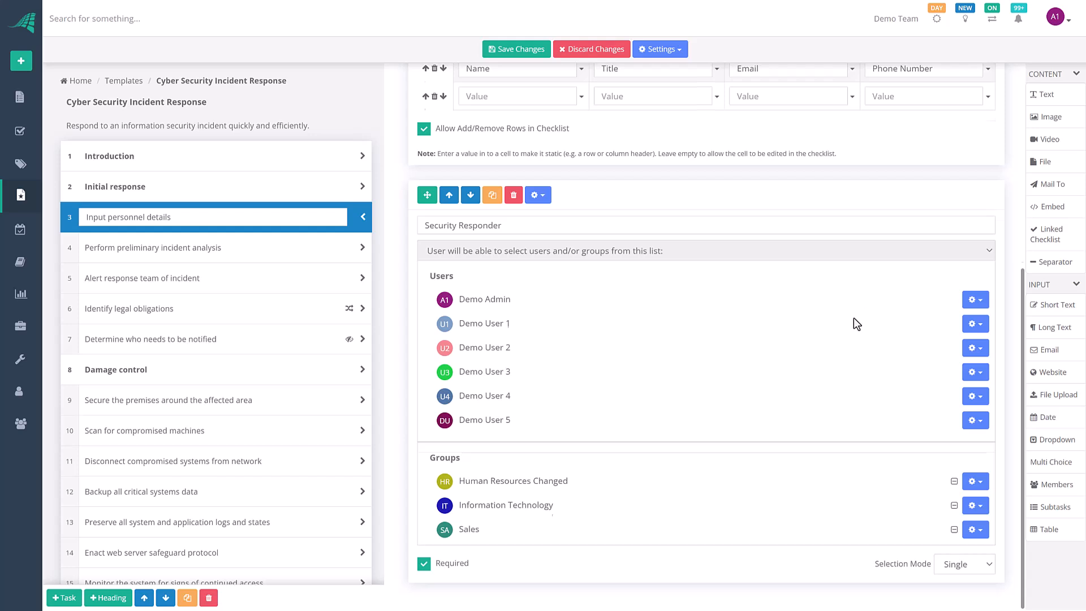
pyautogui.scroll(2, 854, 319)
pyautogui.scroll(-1, 854, 318)
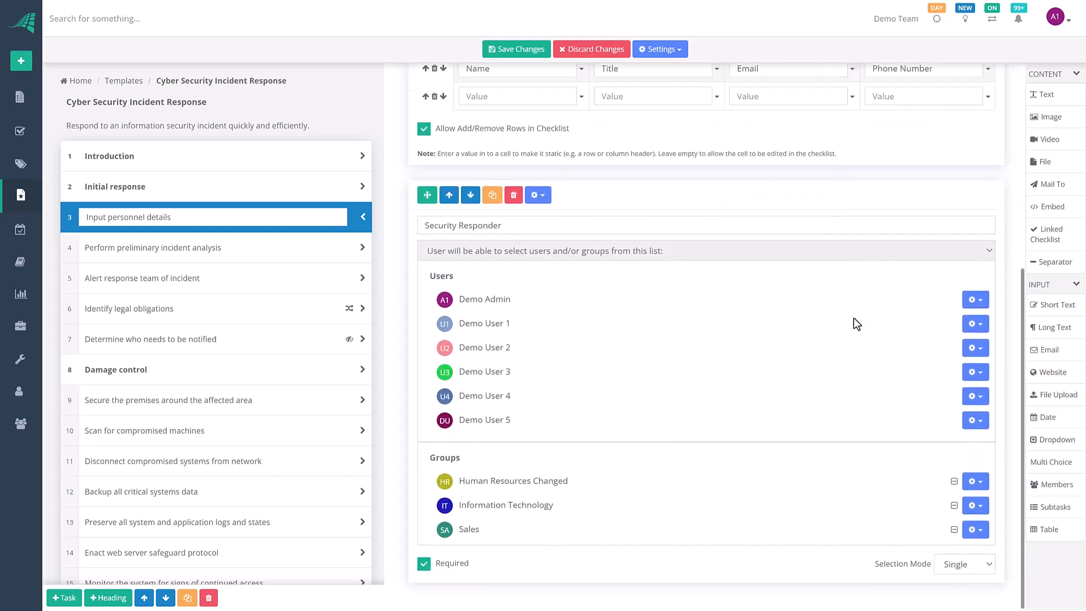
pyautogui.click(539, 196)
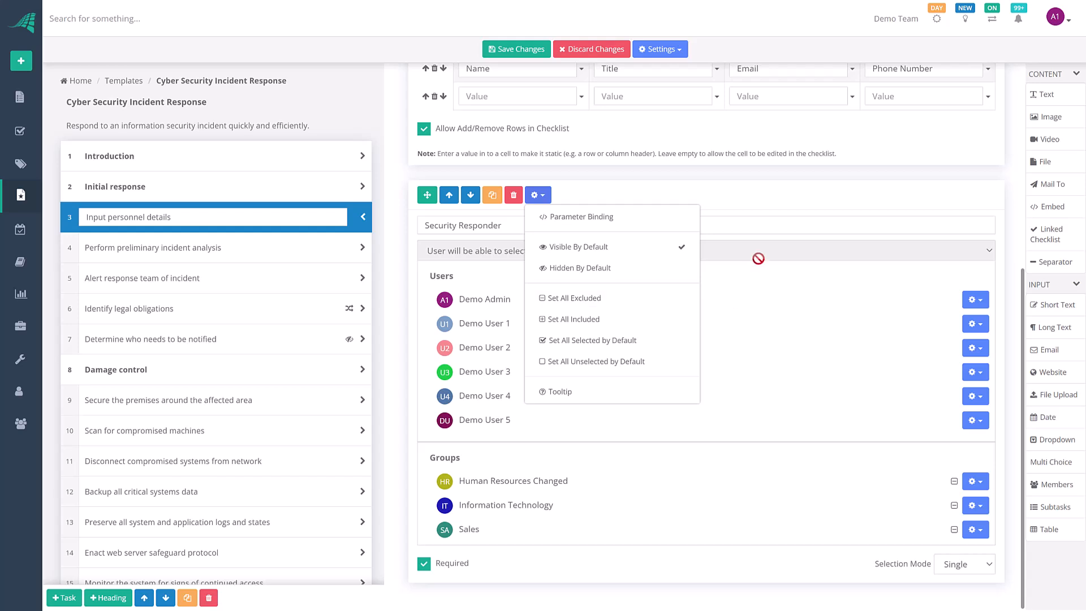
pyautogui.click(753, 297)
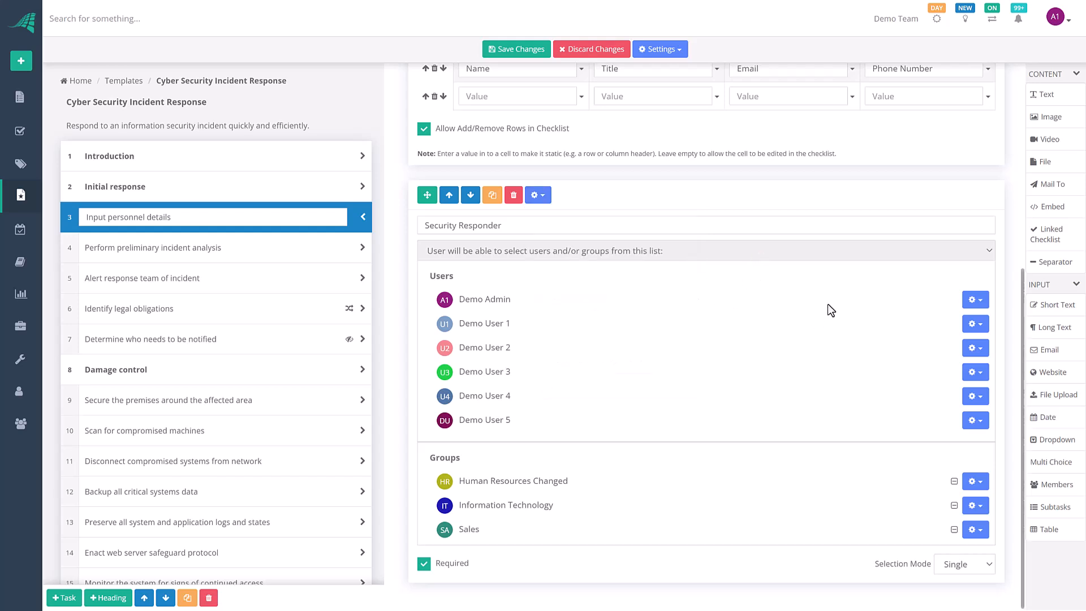
pyautogui.click(538, 195)
pyautogui.click(741, 310)
pyautogui.scroll(4, 623, 195)
pyautogui.scroll(2, 623, 194)
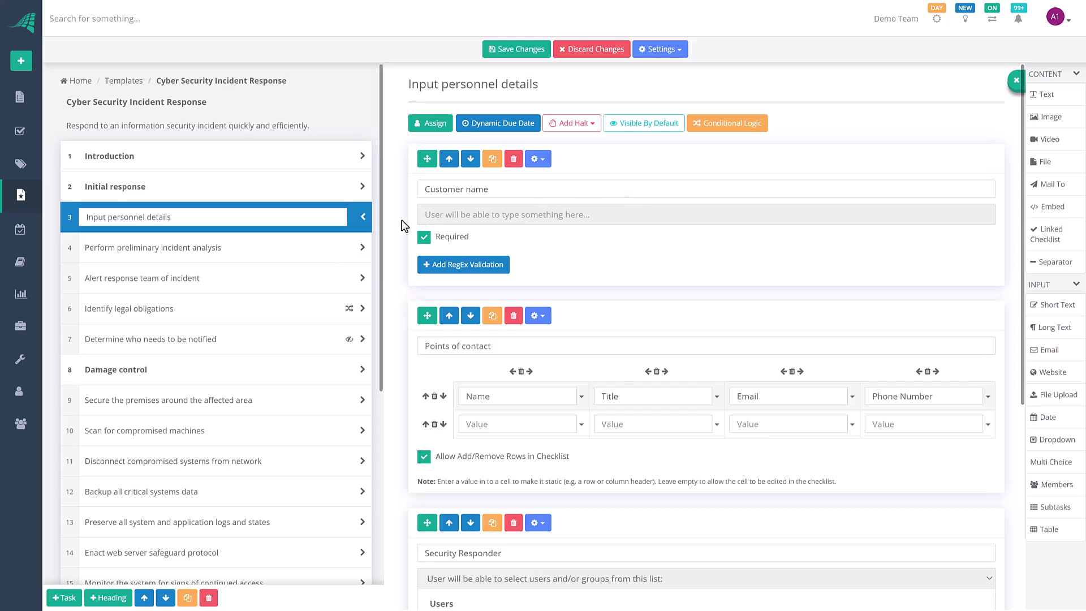
# Step: Dynamically assign Input personnel details to the Checklist Creator and save the change
pyautogui.click(434, 129)
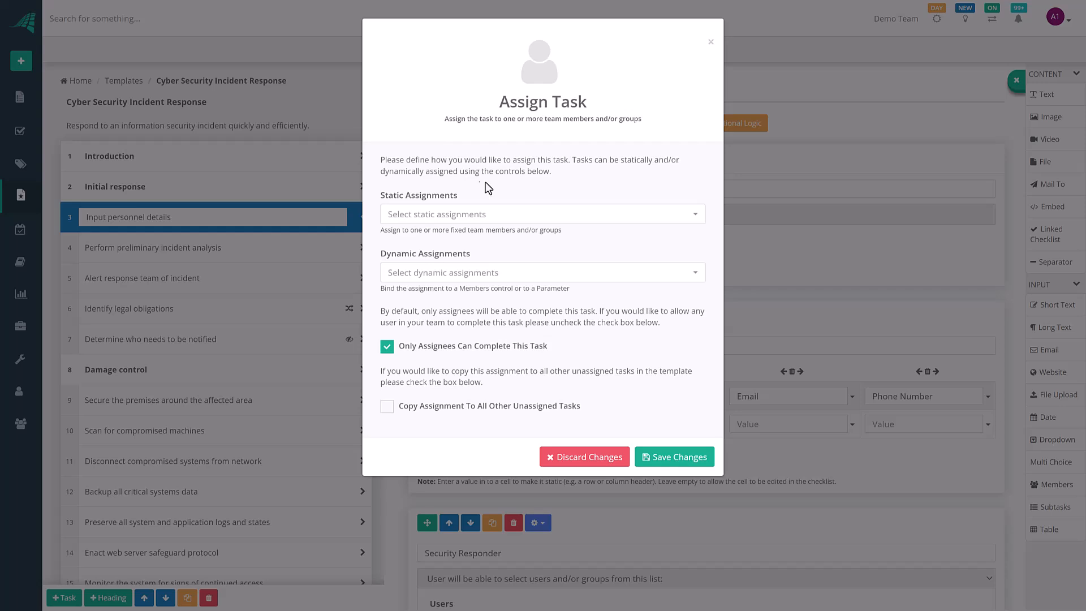
pyautogui.click(498, 215)
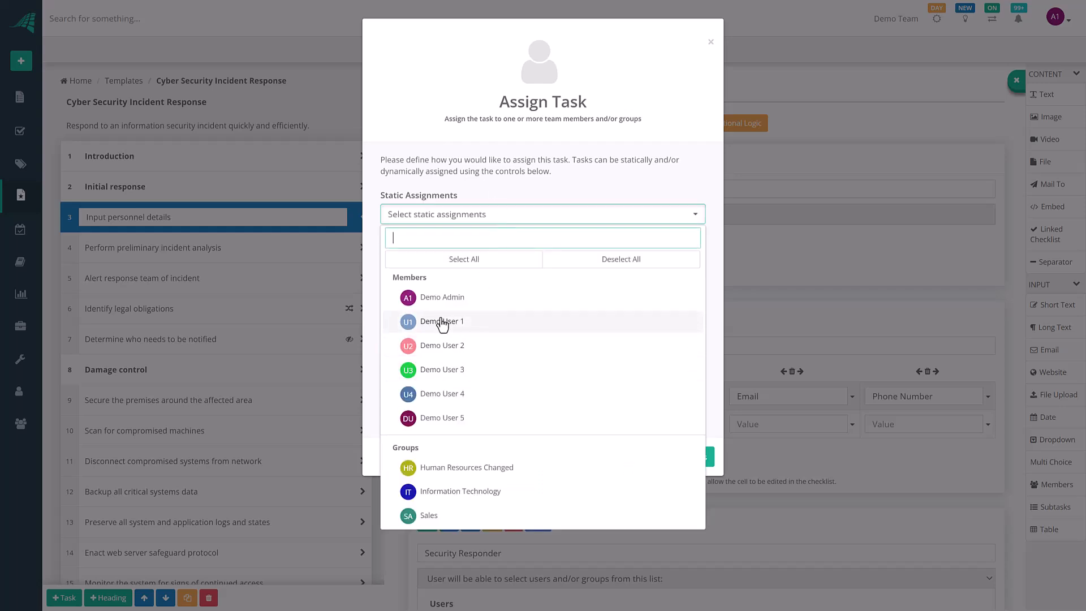
pyautogui.click(516, 195)
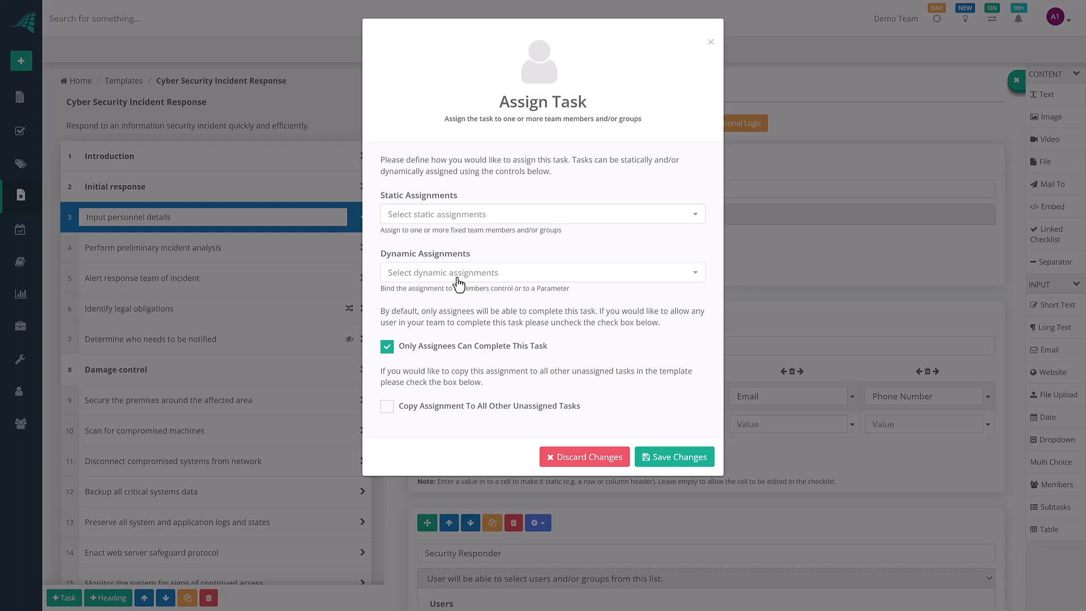
pyautogui.click(459, 274)
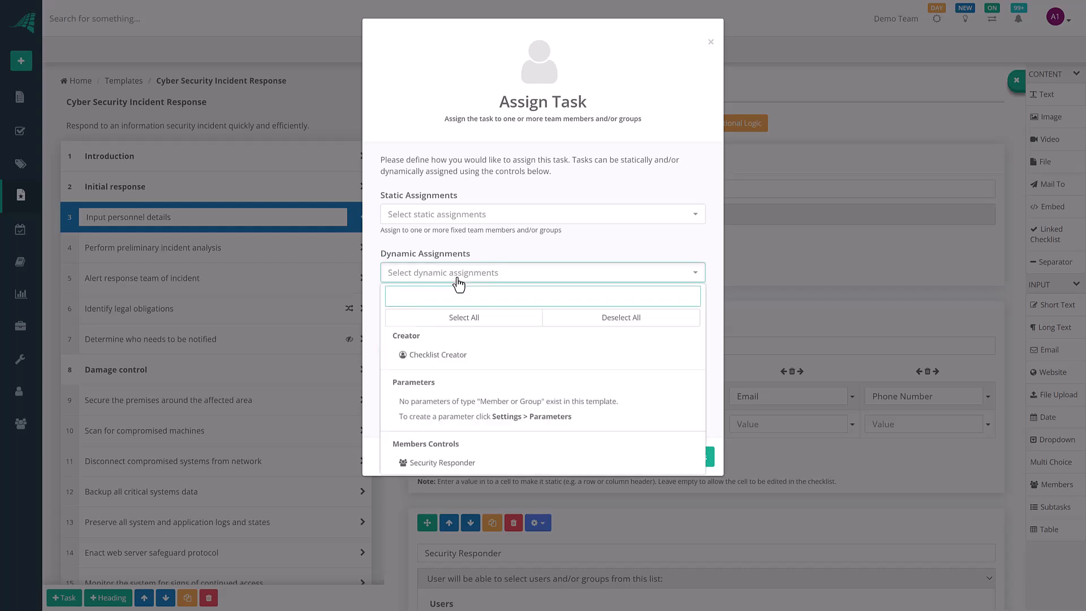
pyautogui.click(440, 356)
pyautogui.click(506, 244)
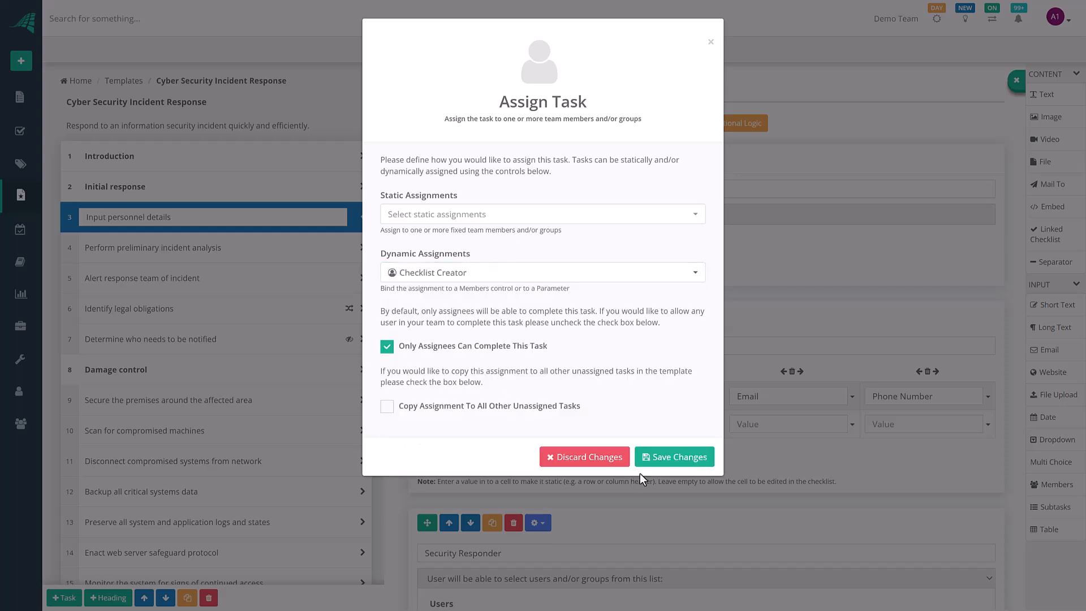
pyautogui.click(656, 461)
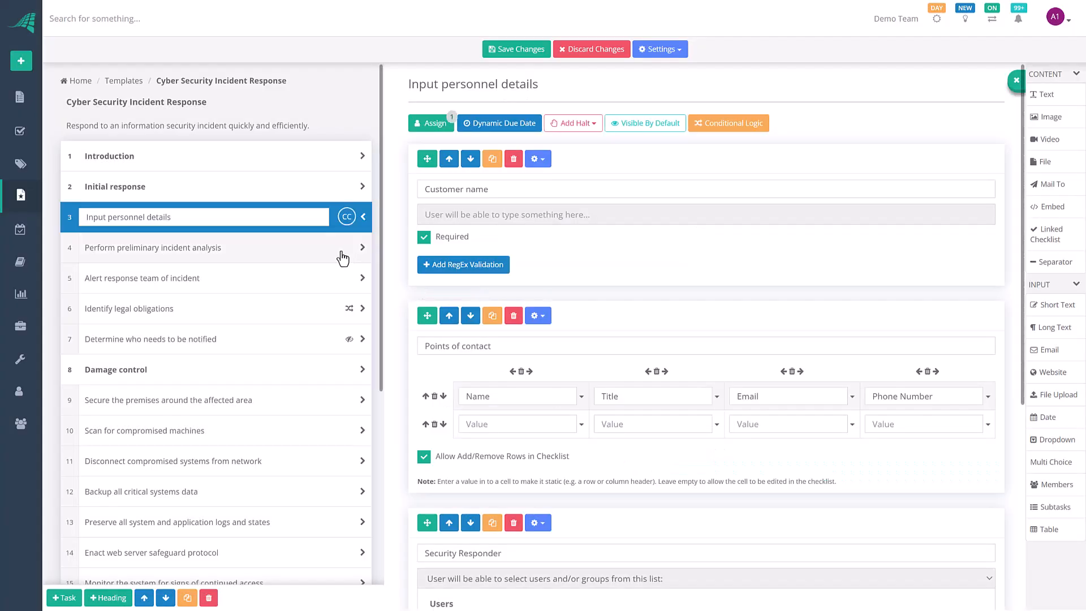
pyautogui.click(344, 254)
# Step: Dynamically assign Perform preliminary incident analysis to Security Responder, copying it to all unassigned tasks
pyautogui.click(423, 126)
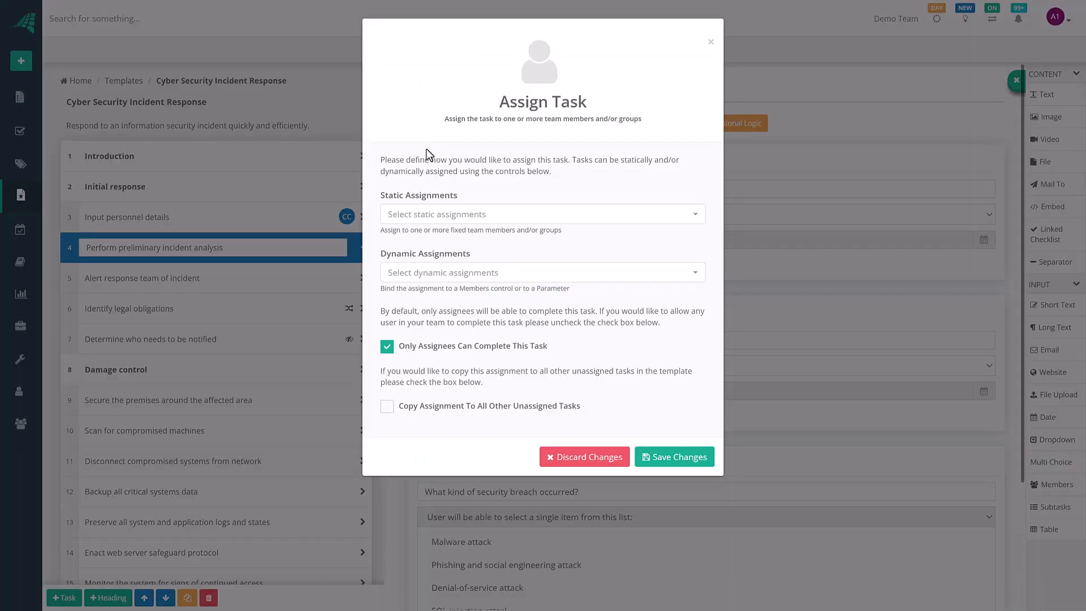
pyautogui.click(448, 273)
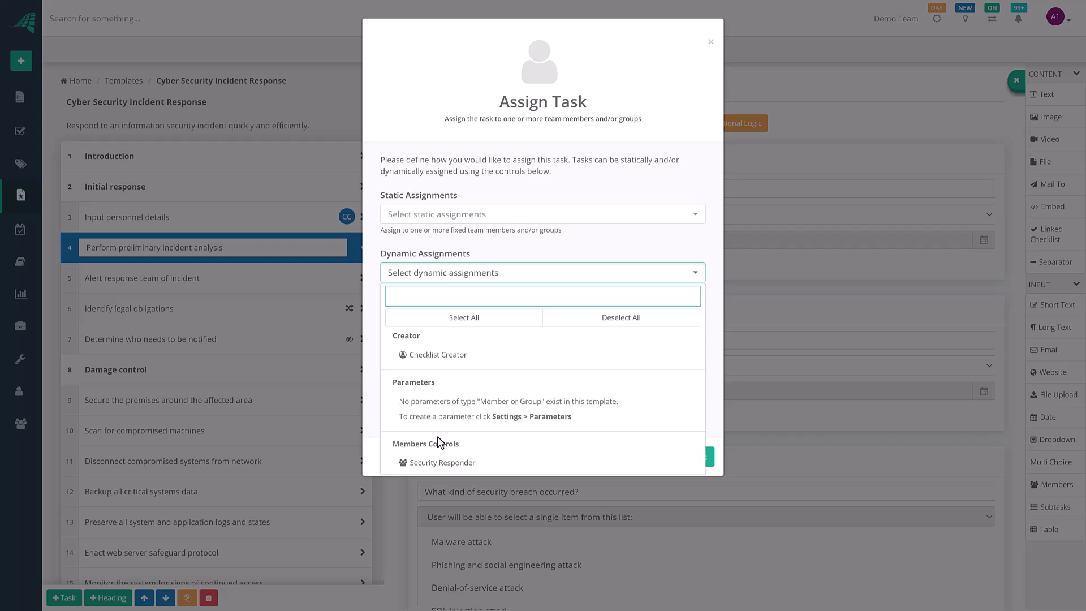
pyautogui.click(428, 466)
pyautogui.click(492, 244)
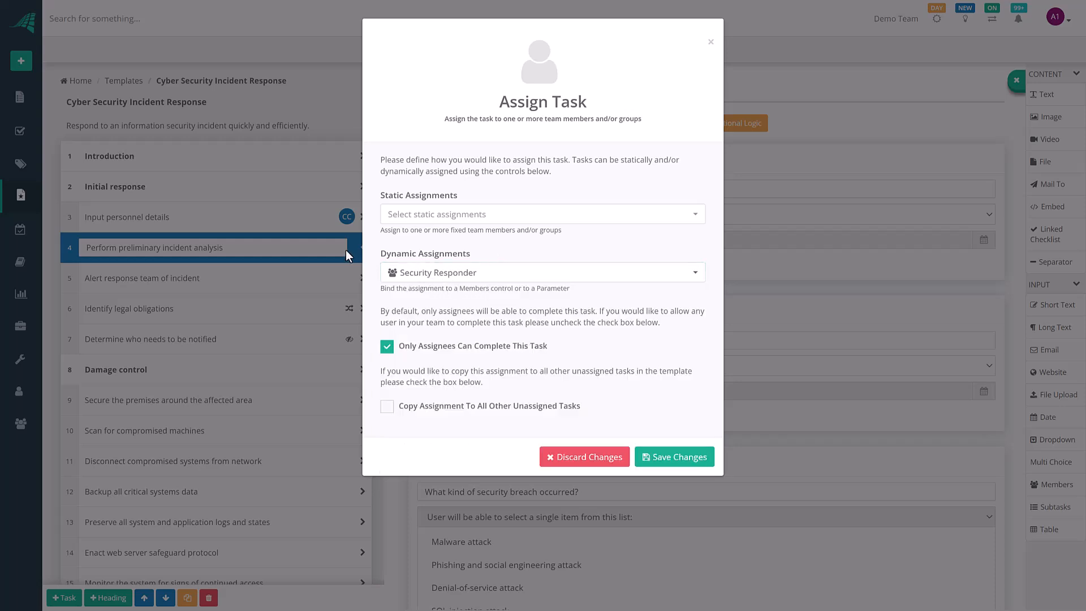
pyautogui.click(387, 407)
# Step: Save the Security Responder assignment and check the assignment badges across the task list
pyautogui.click(660, 450)
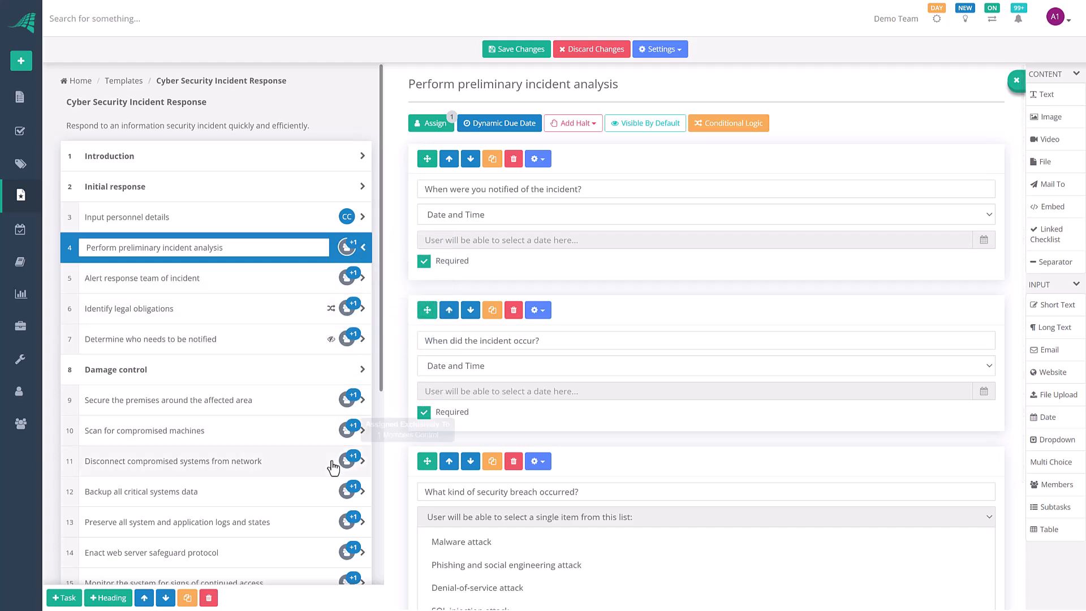
pyautogui.scroll(-5, 337, 465)
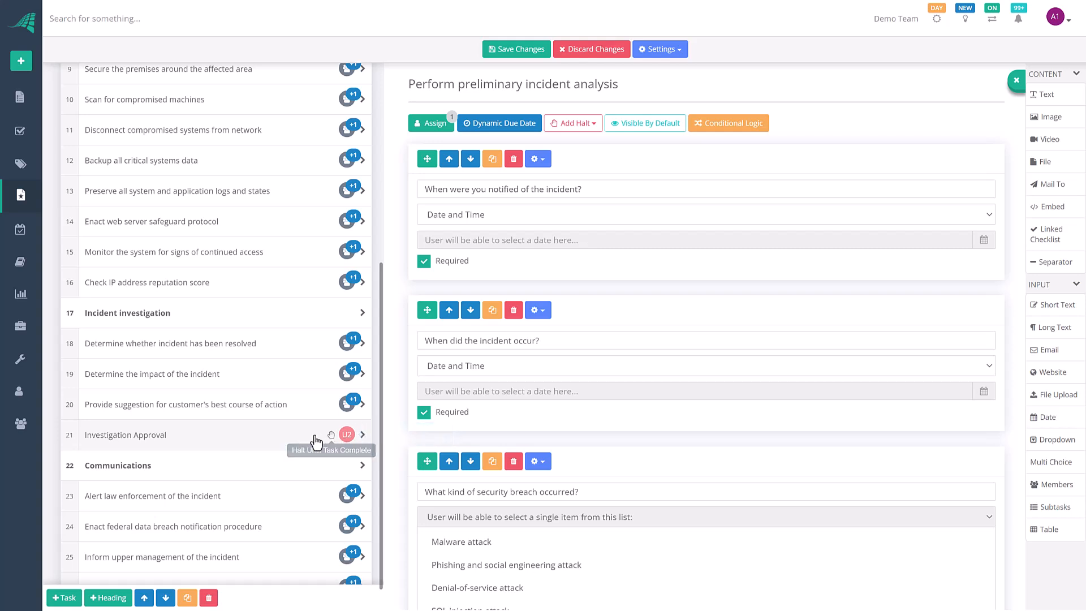
pyautogui.scroll(6, 324, 307)
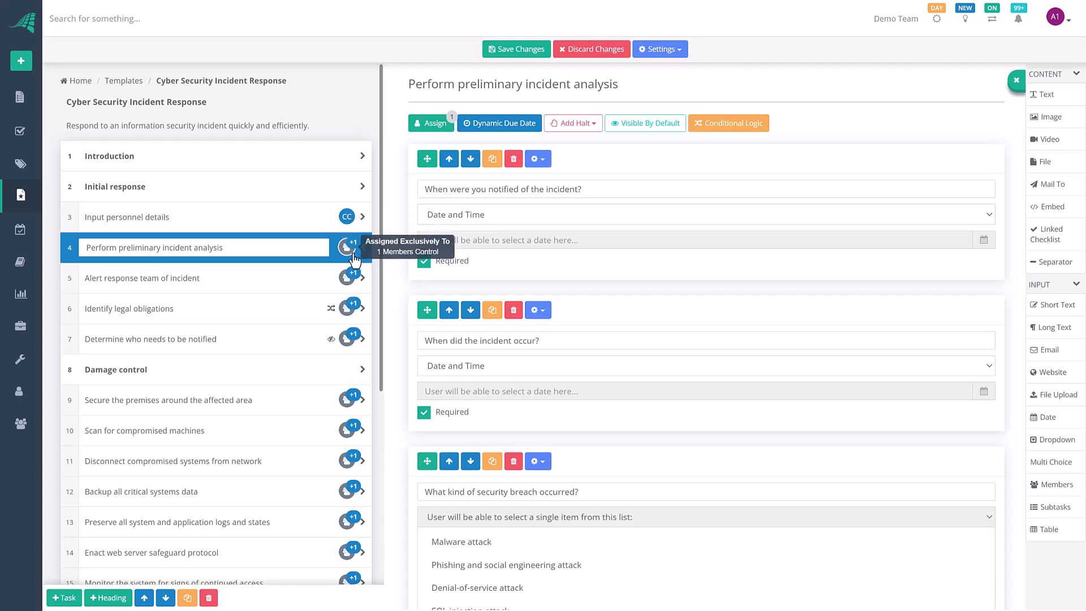
pyautogui.scroll(-2, 352, 441)
pyautogui.scroll(-5, 353, 468)
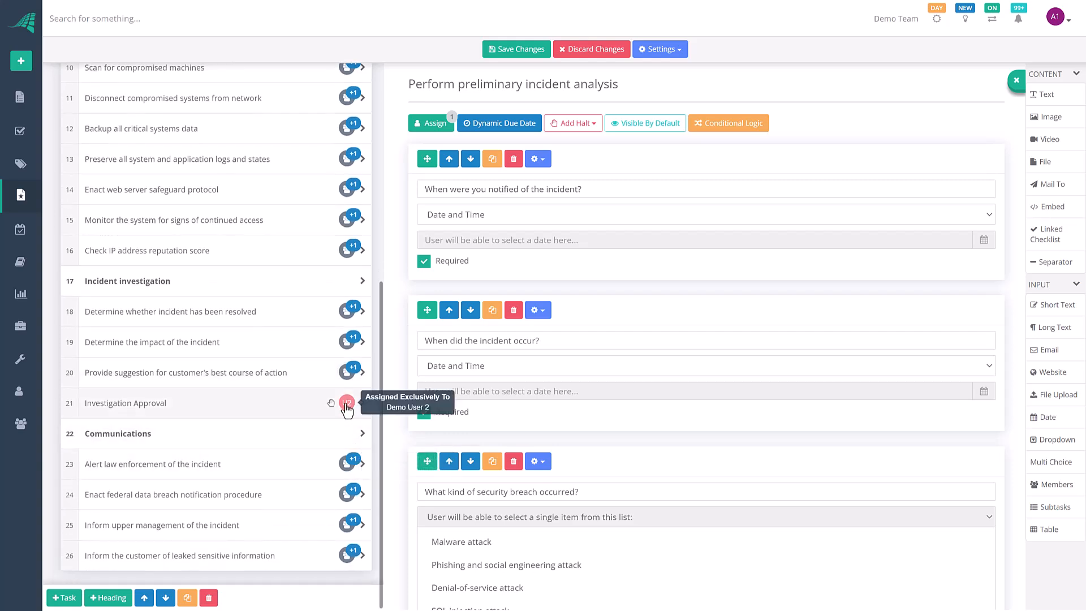
pyautogui.scroll(7, 346, 408)
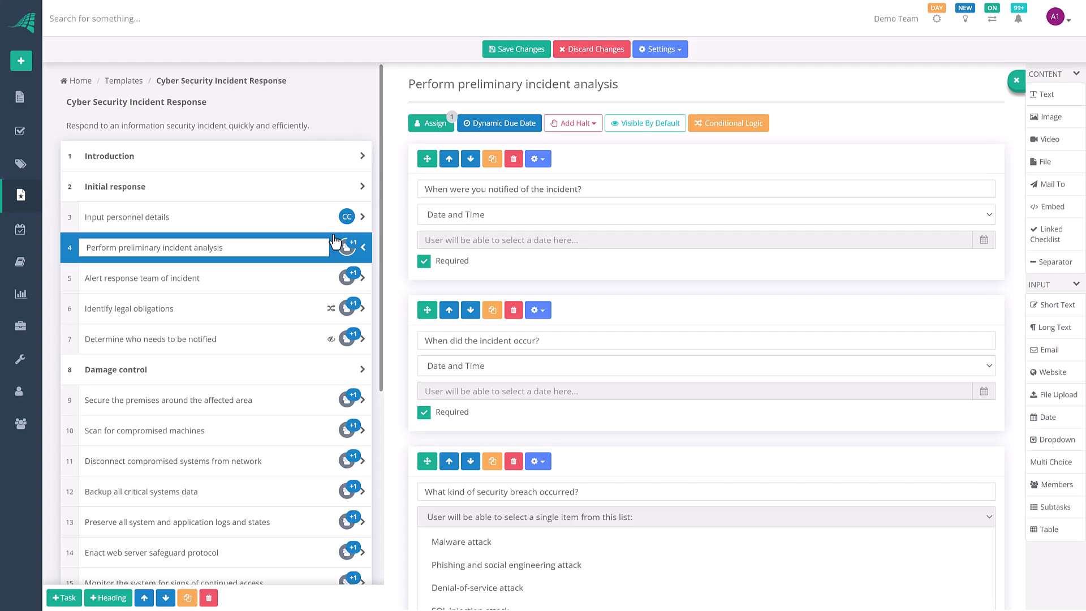
# Step: Review the task's dynamic assignment settings and close them with Discard Changes
pyautogui.click(445, 135)
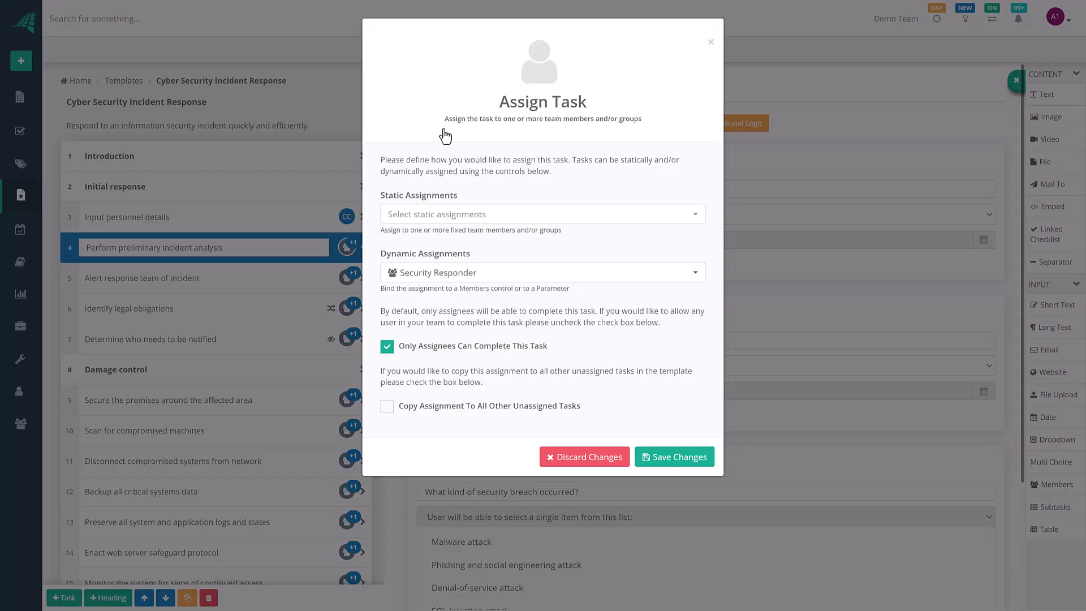
pyautogui.click(468, 273)
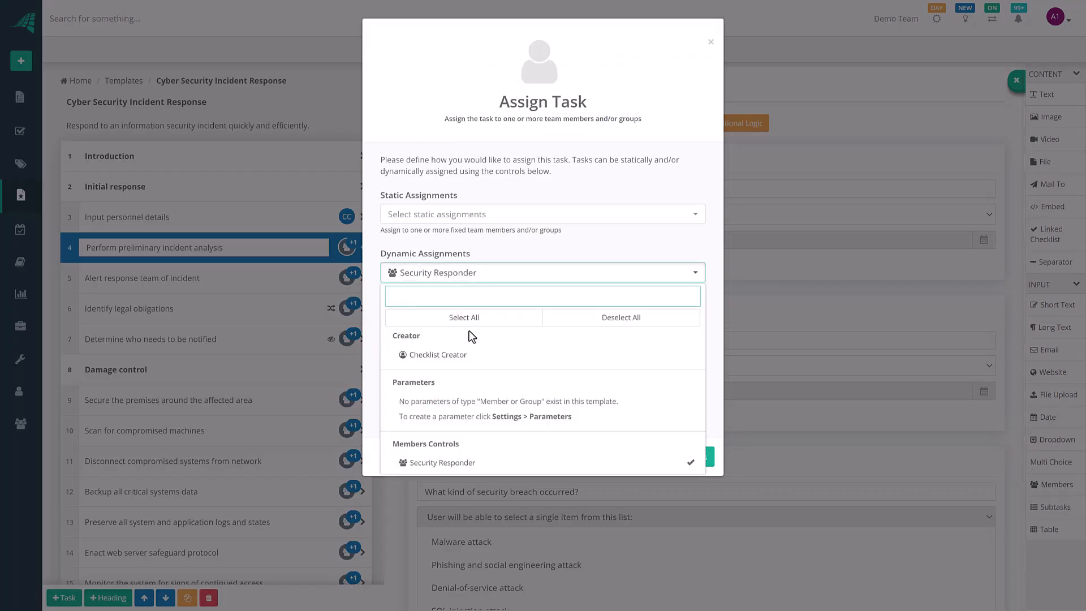
pyautogui.click(578, 236)
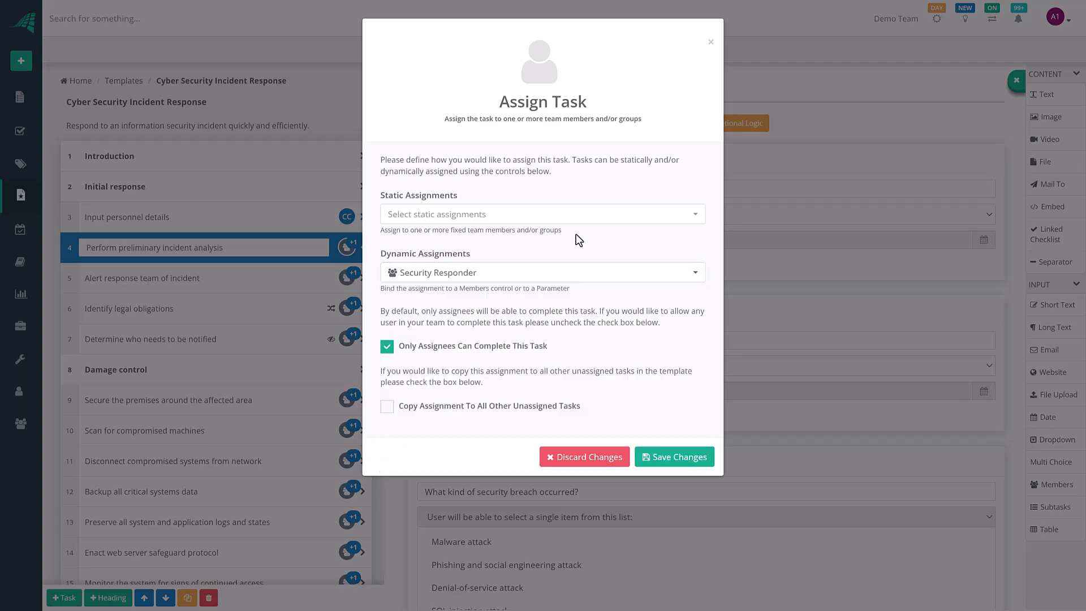
pyautogui.click(589, 456)
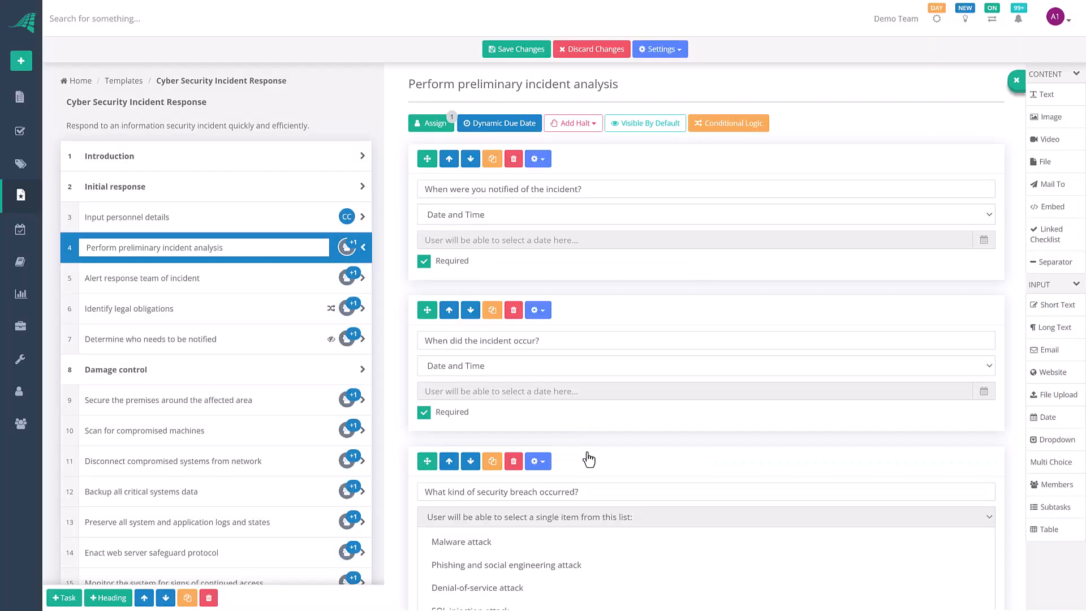
pyautogui.click(659, 54)
pyautogui.click(586, 72)
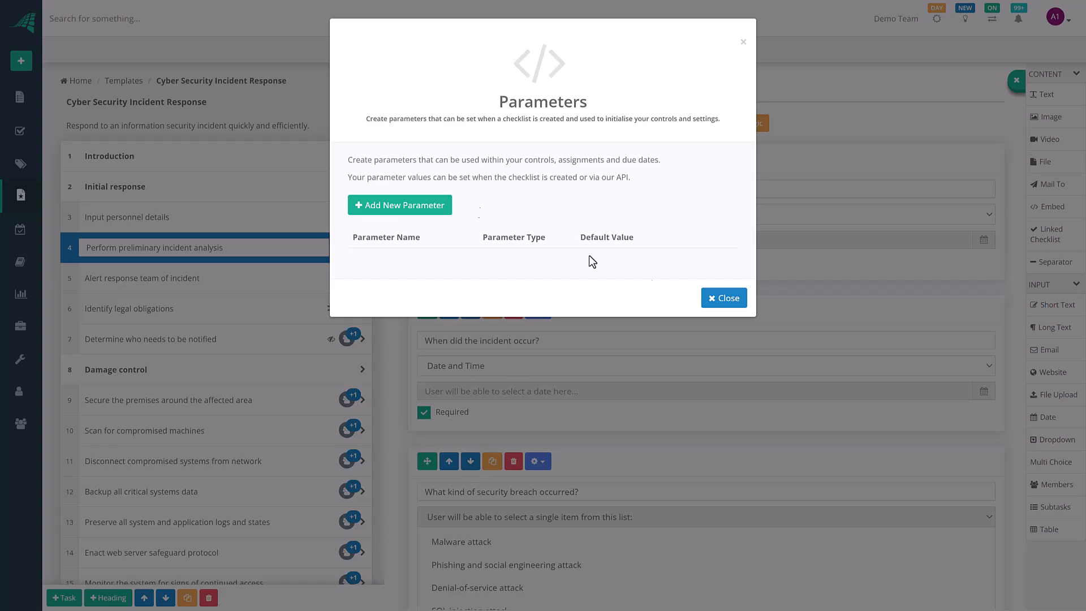
pyautogui.click(734, 301)
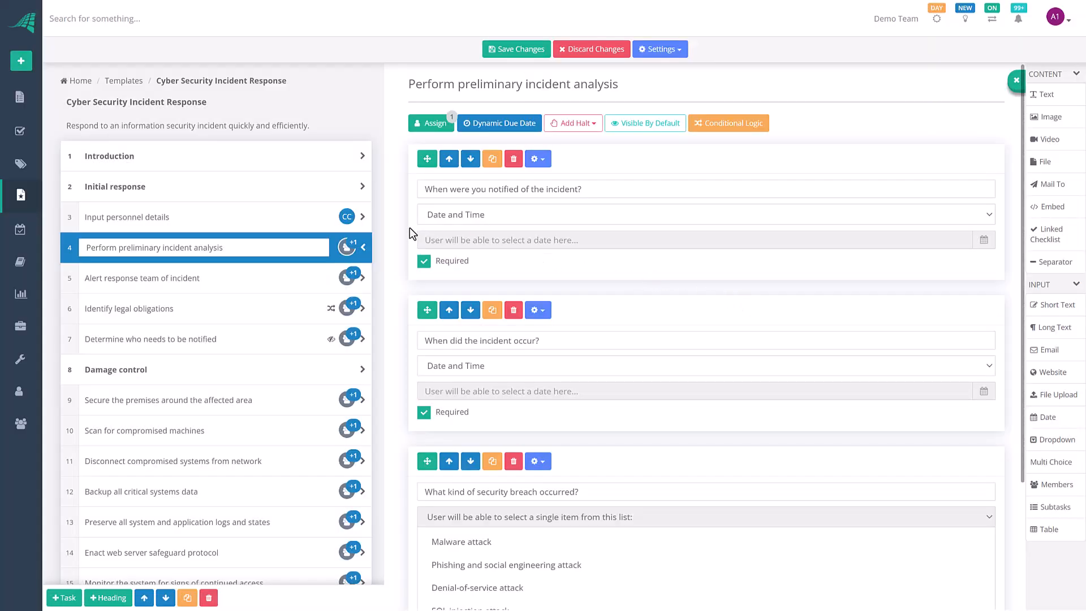
pyautogui.scroll(-3, 409, 229)
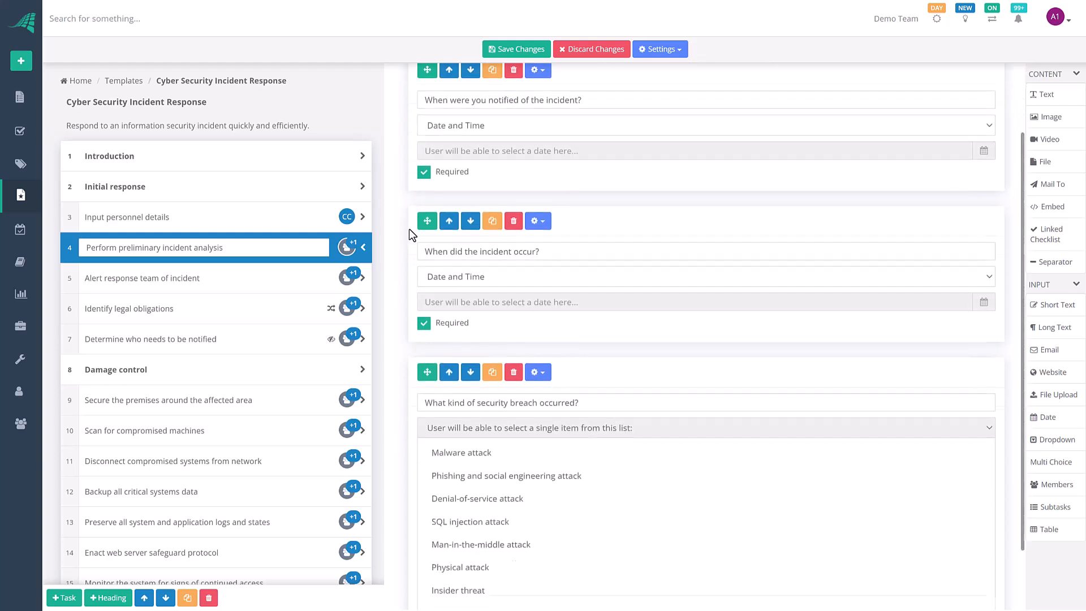
pyautogui.scroll(3, 410, 232)
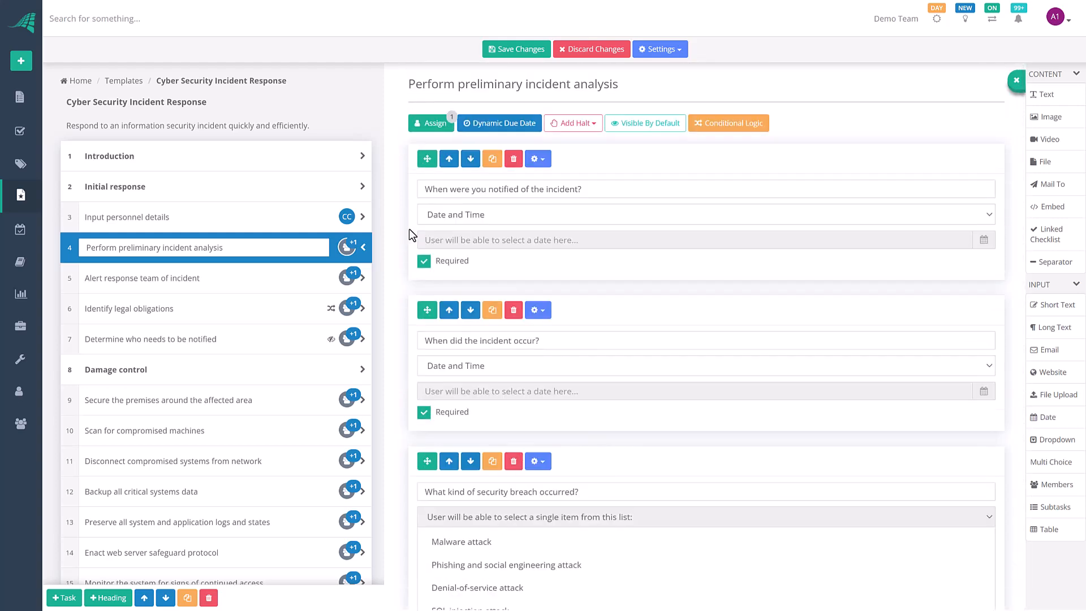
# Step: Save the template as a new version, choosing Don't Update Checklists for open runs
pyautogui.click(519, 55)
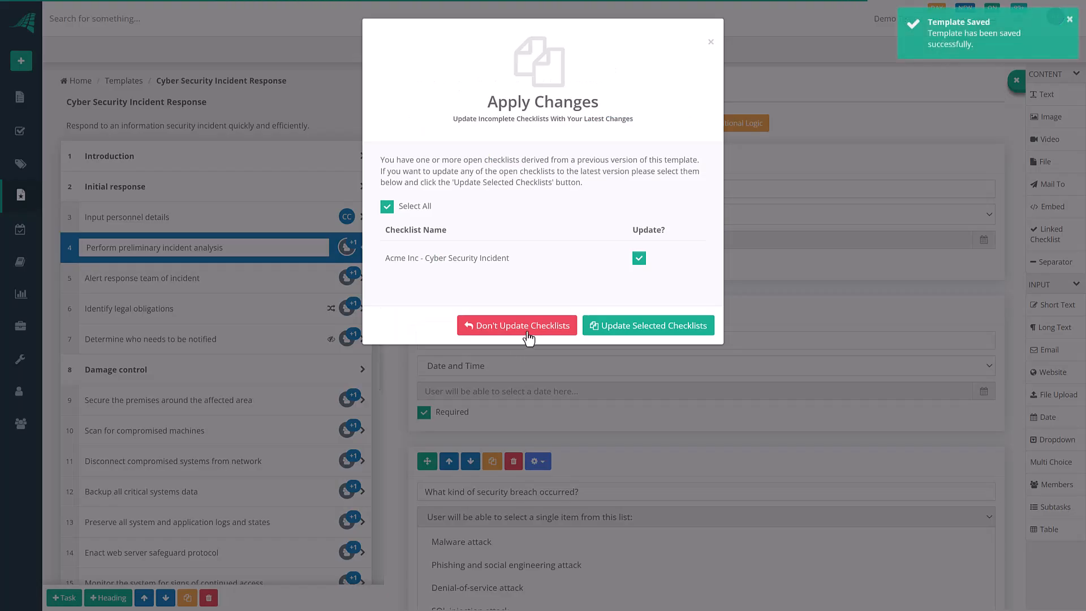
pyautogui.click(525, 393)
# Step: Start a new checklist from the Cyber Security Incident Response template named ABC Inc - Security Incident
pyautogui.click(21, 60)
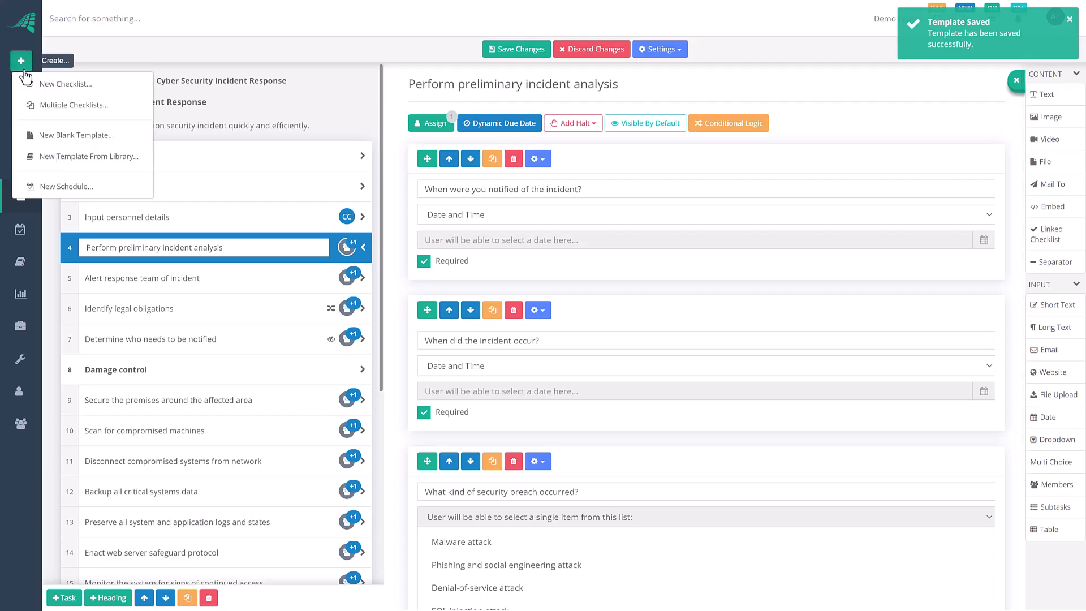
pyautogui.click(61, 83)
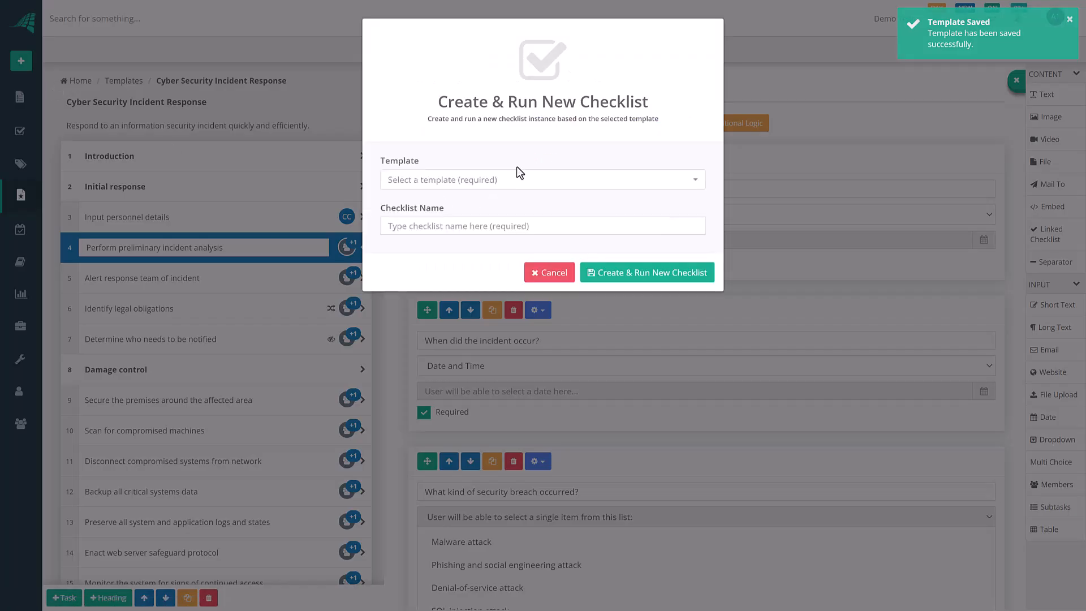
pyautogui.click(502, 180)
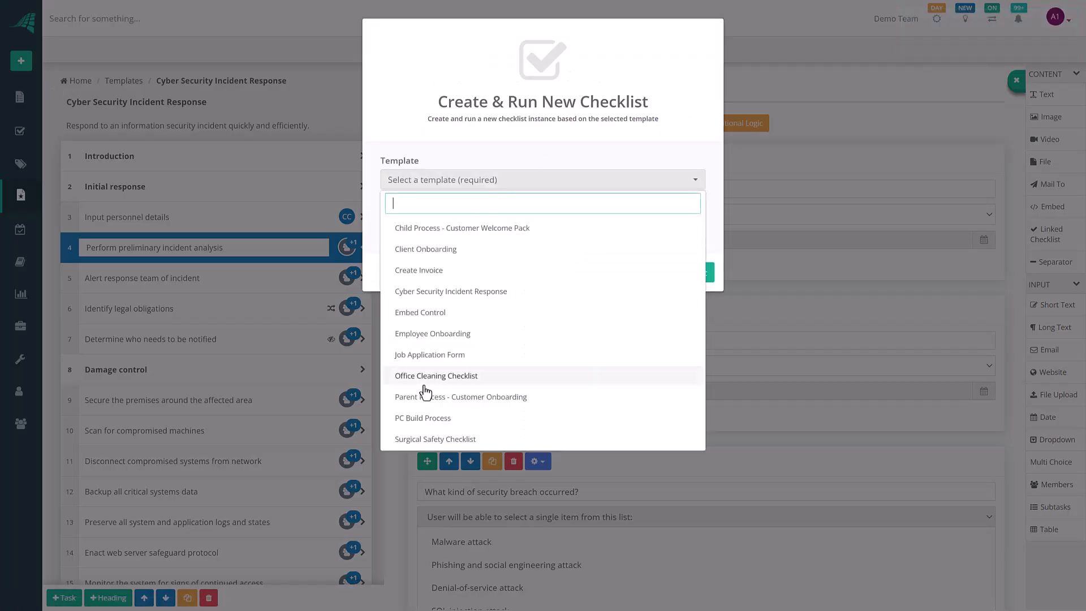
pyautogui.click(446, 292)
pyautogui.click(438, 225)
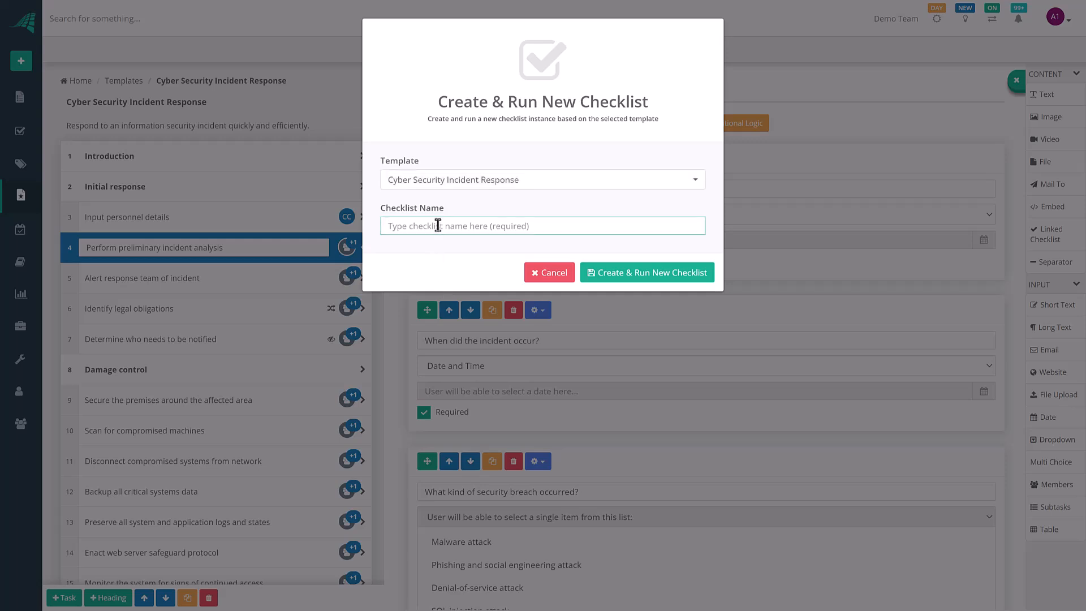
pyautogui.write('ABC Inc - Security Incident')
# Step: Create & Run the new checklist, then open task 3, Input personnel details, and look over its fields
pyautogui.click(610, 279)
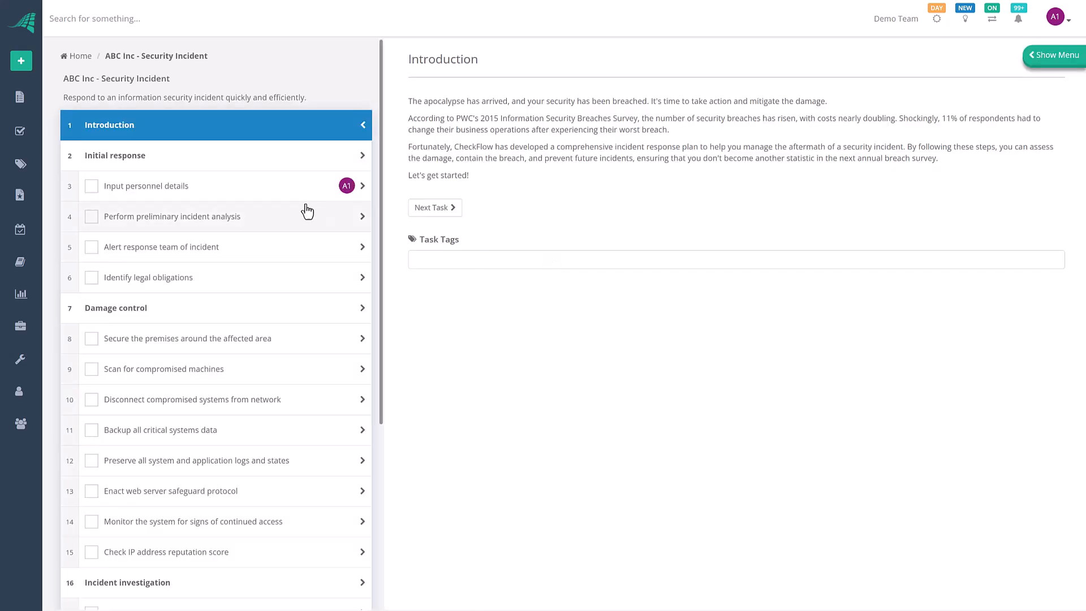
pyautogui.moveTo(343, 191)
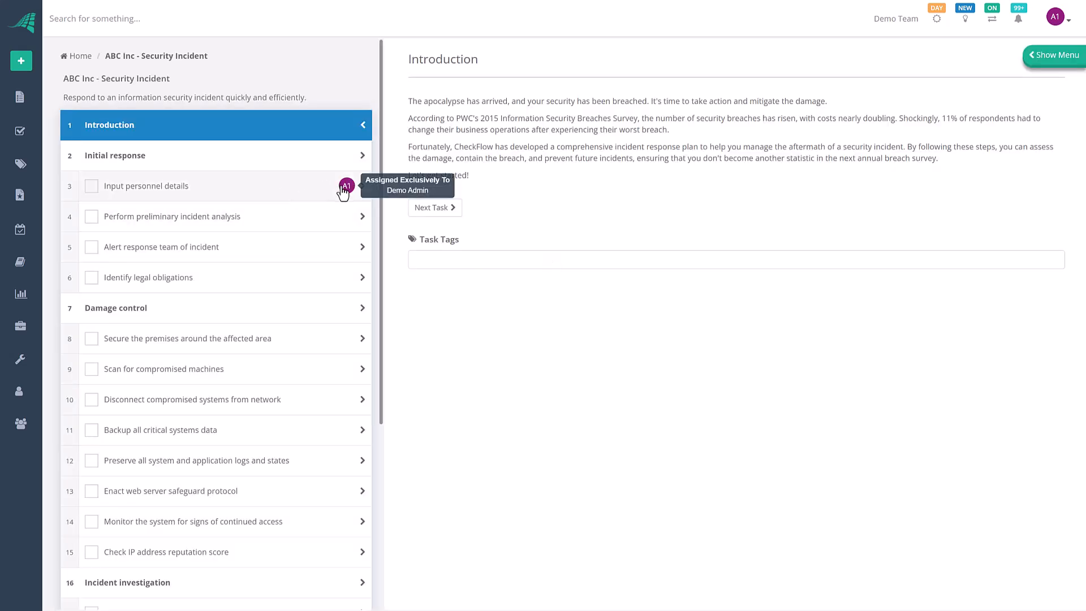
pyautogui.click(296, 189)
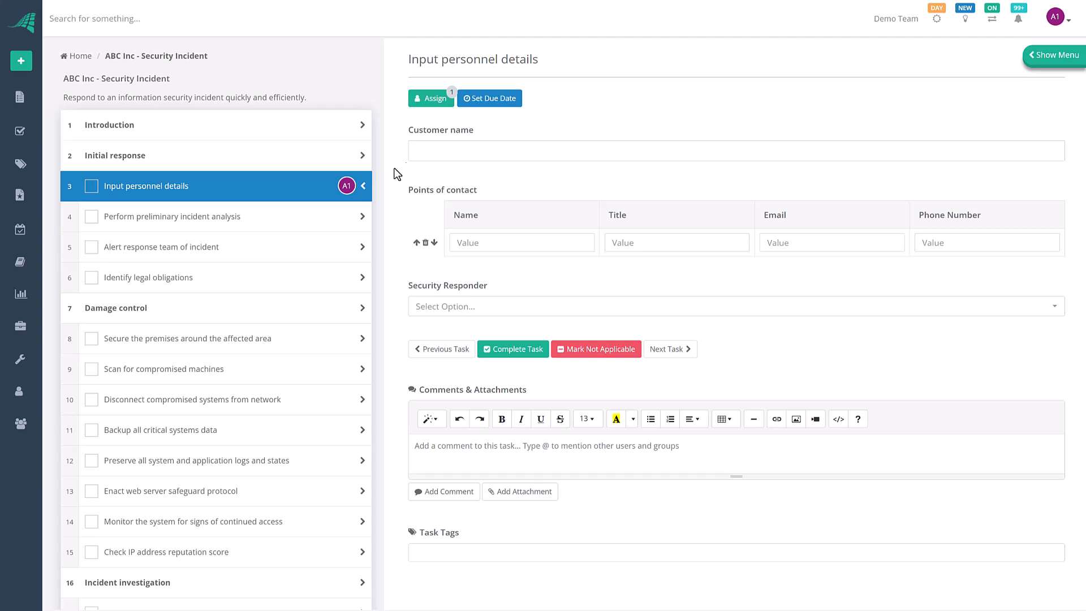
pyautogui.moveTo(346, 192)
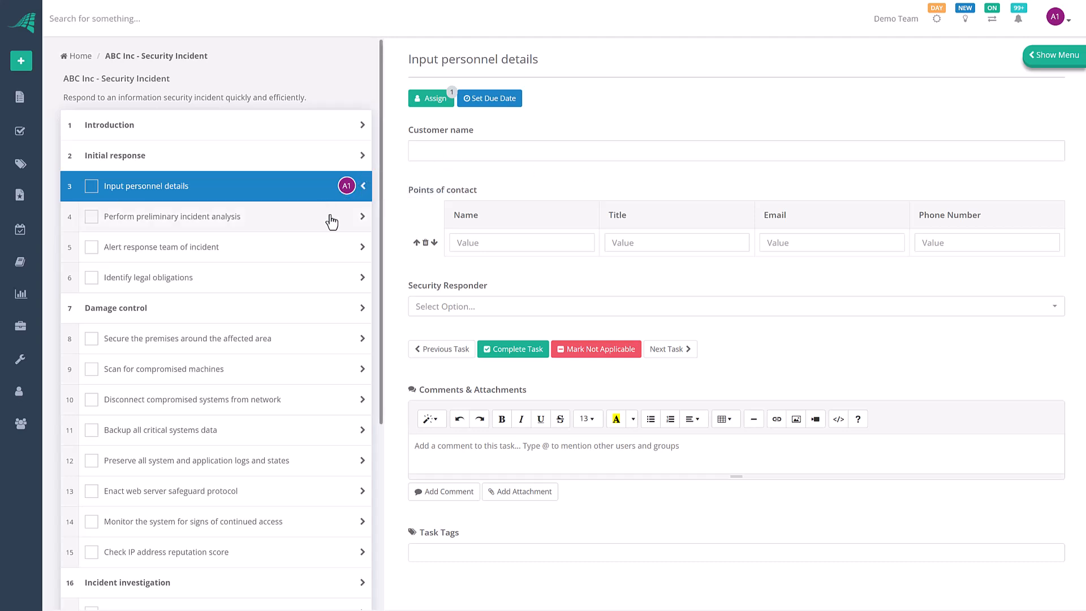
pyautogui.scroll(-1, 331, 222)
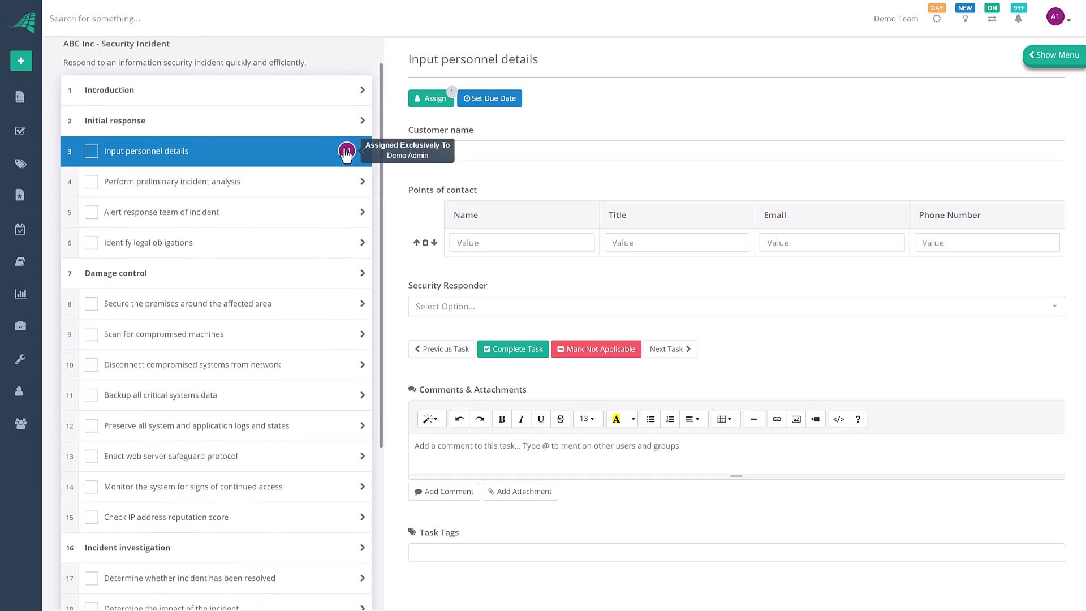
pyautogui.scroll(-3, 294, 250)
pyautogui.scroll(-1, 294, 251)
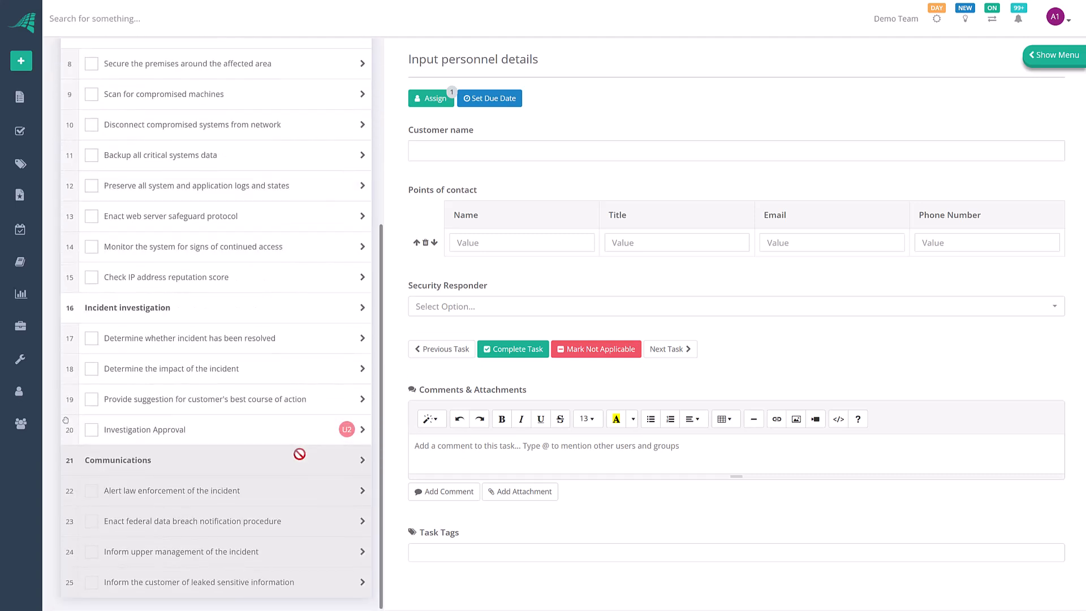
pyautogui.moveTo(348, 440)
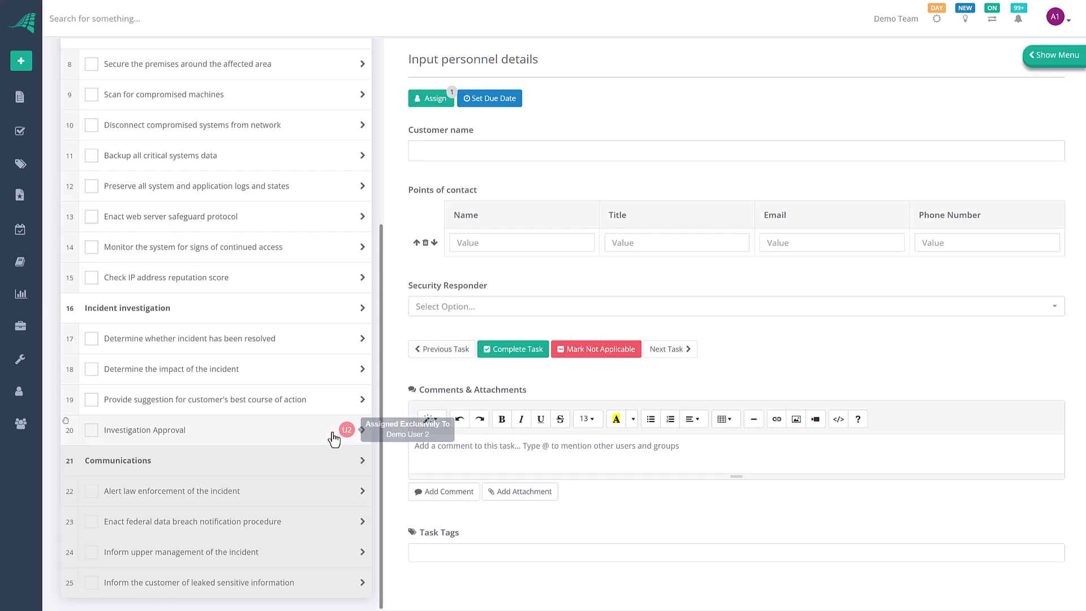
pyautogui.scroll(5, 304, 293)
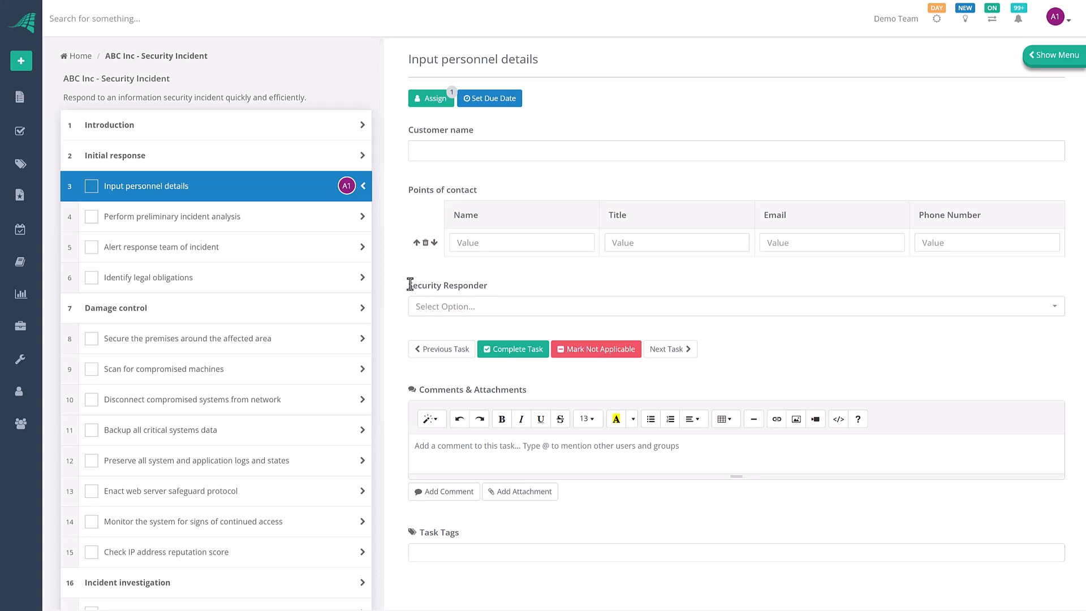
# Step: Select Demo User 3 in the Security Responder field and review the resulting task assignments
pyautogui.click(1030, 305)
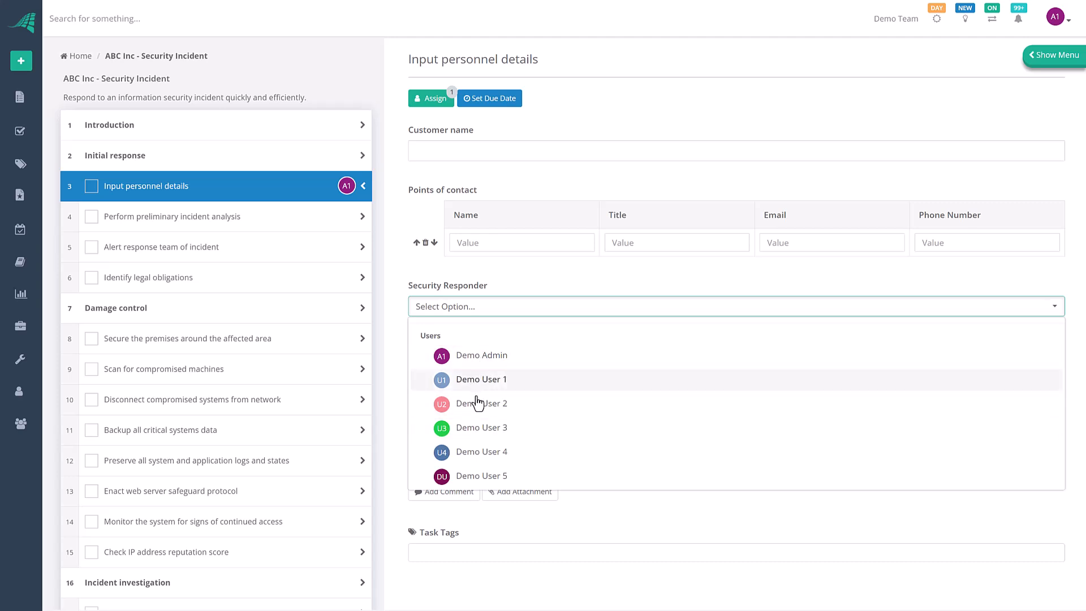
pyautogui.click(481, 430)
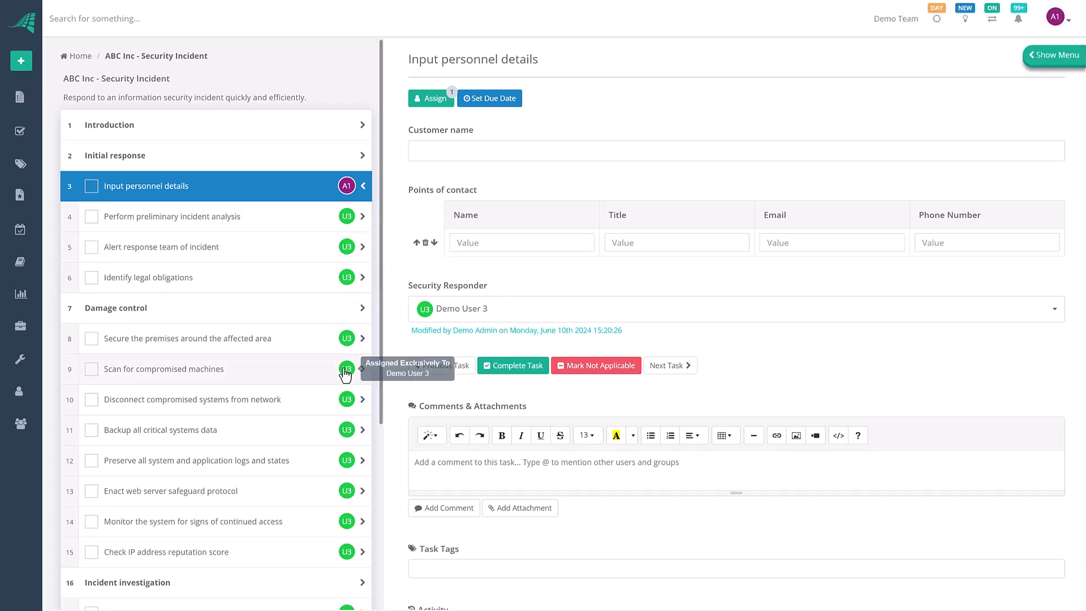
pyautogui.scroll(-2, 345, 375)
pyautogui.scroll(-3, 345, 375)
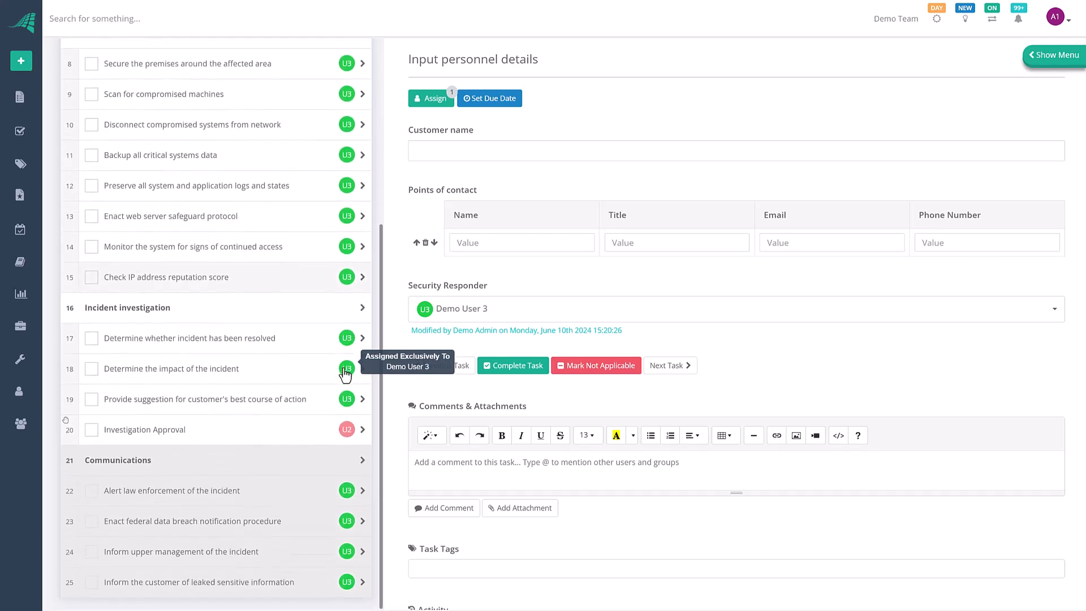
pyautogui.scroll(4, 345, 376)
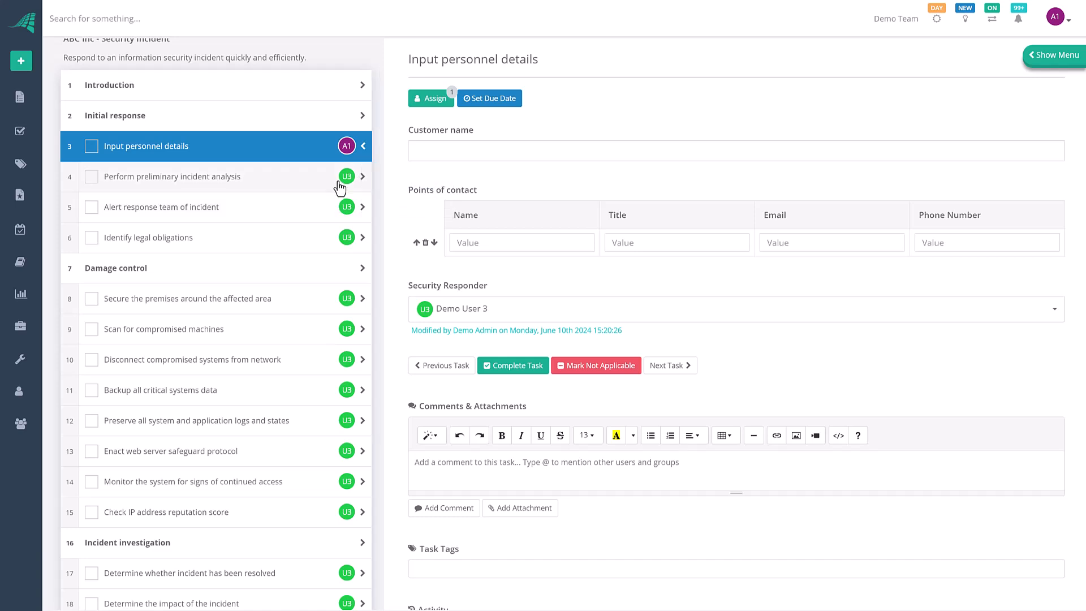
pyautogui.scroll(1, 340, 186)
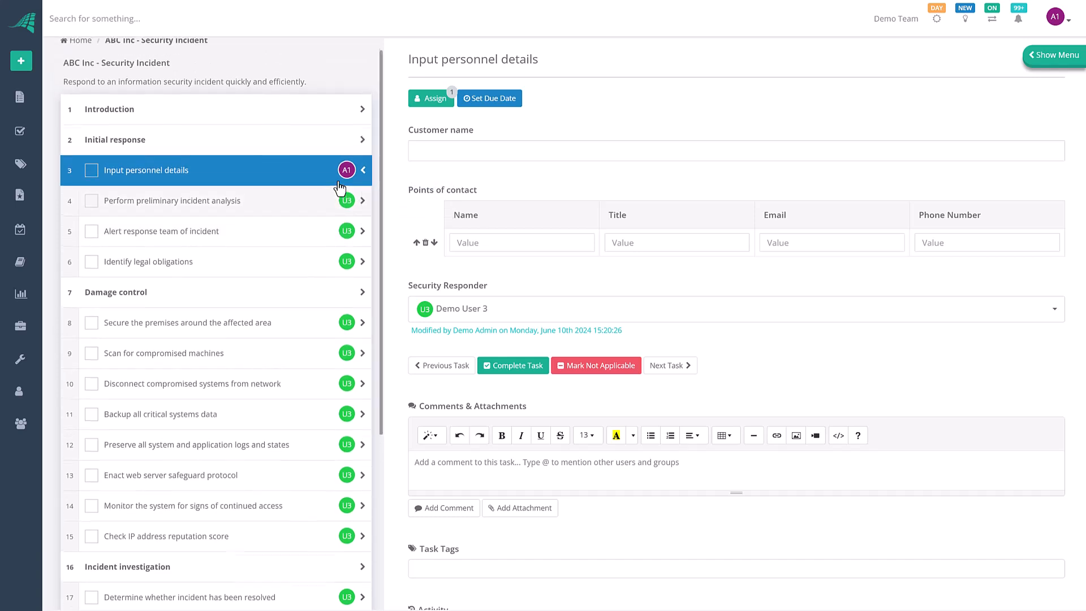